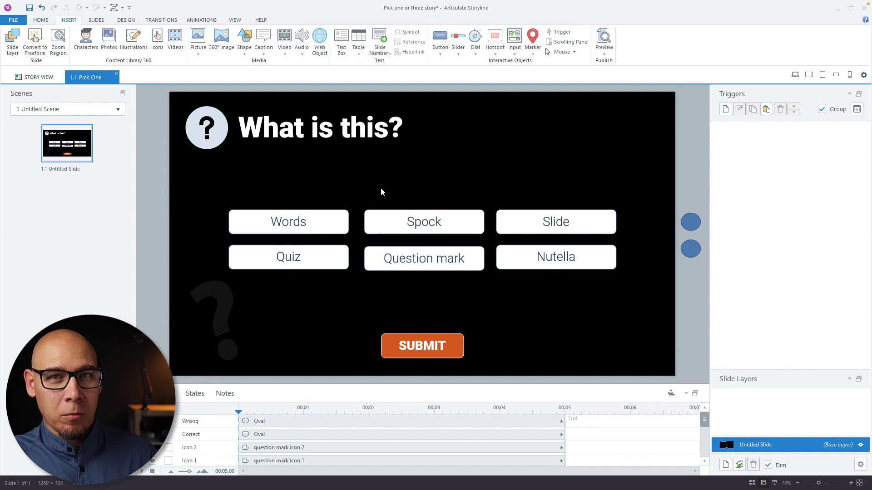
click(309, 248)
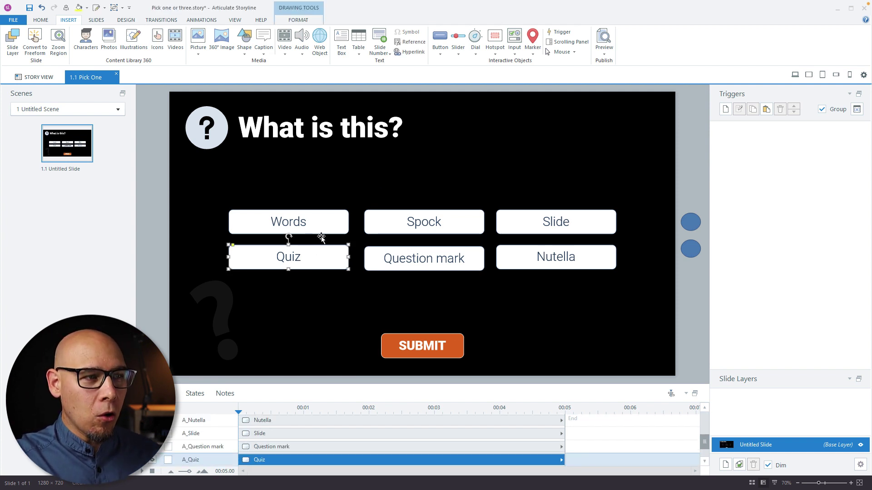
click(326, 223)
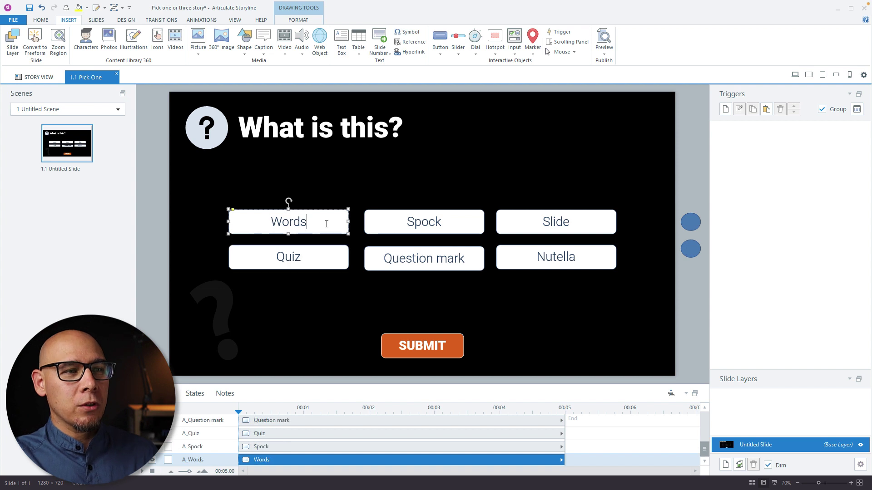
click(401, 251)
click(537, 219)
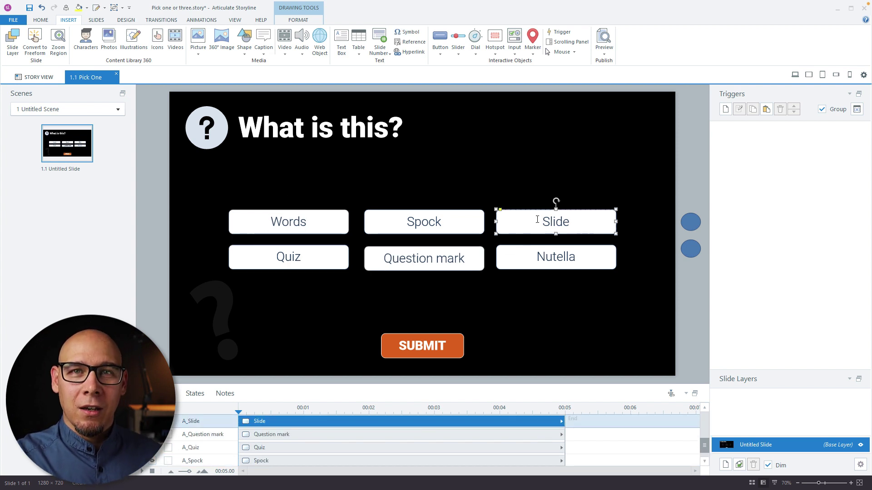
click(329, 257)
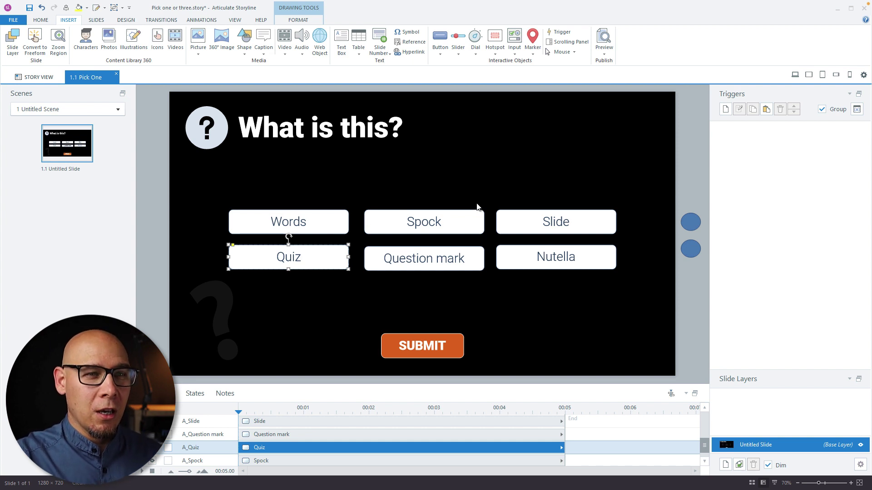
click(682, 129)
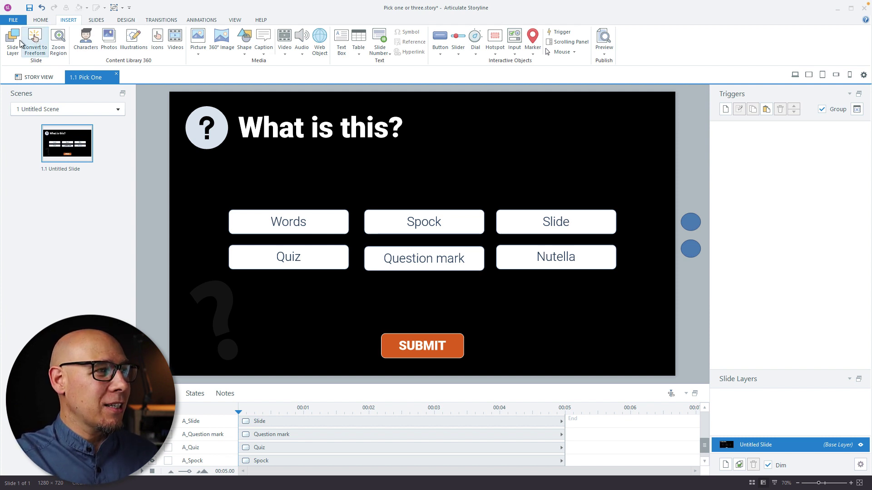
- Convert the "What is this?" slide to a freeform Pick One question
click(35, 40)
click(383, 179)
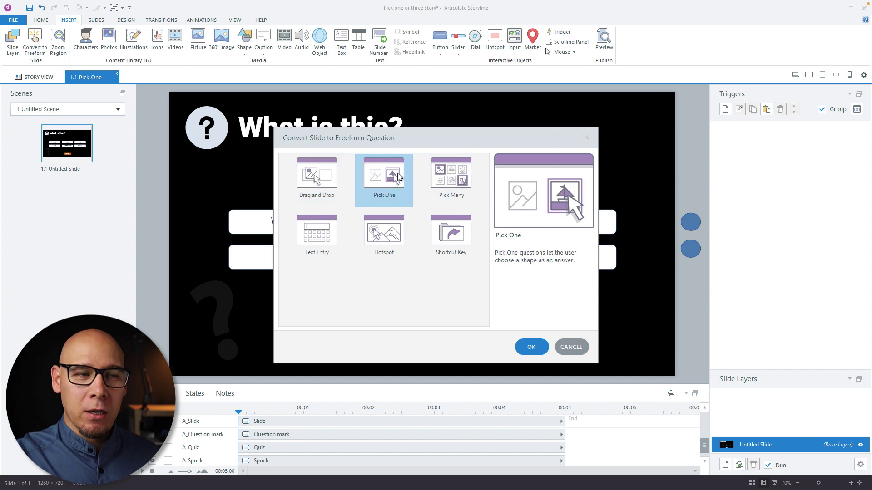
click(529, 348)
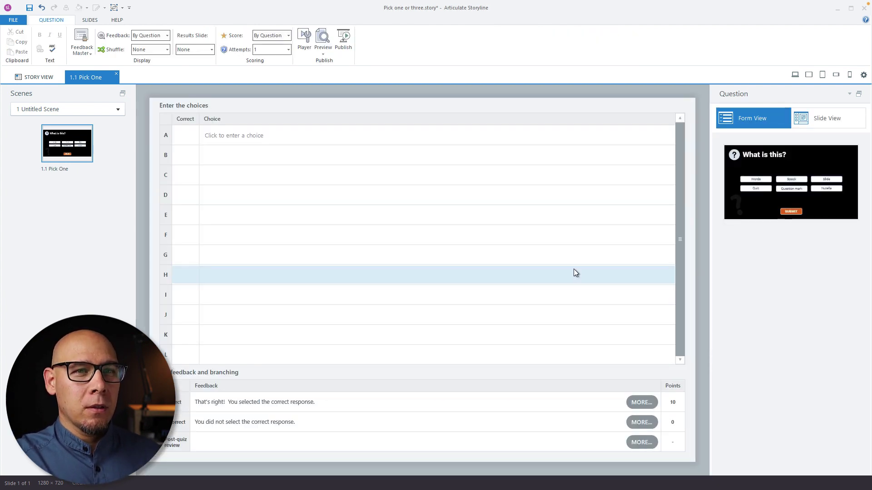
click(827, 118)
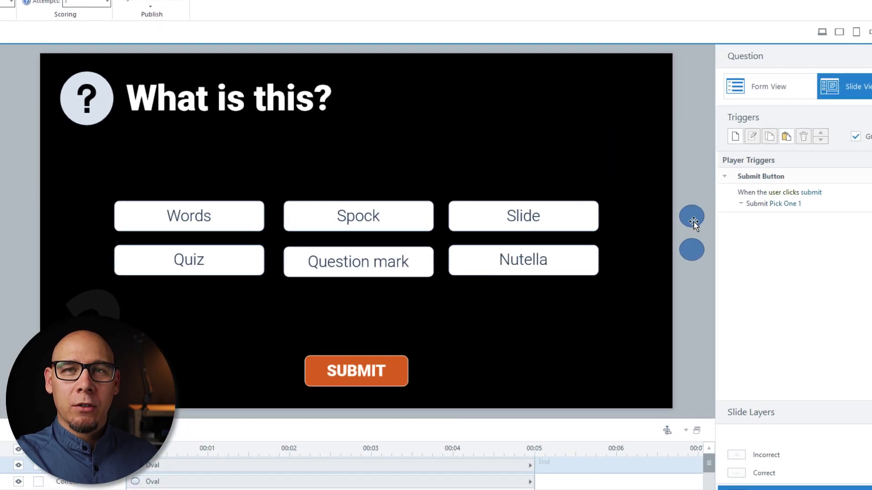
click(693, 222)
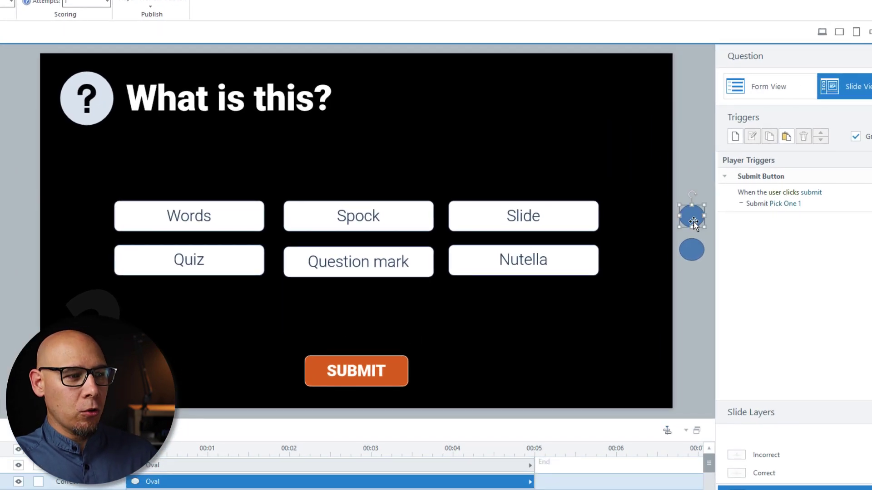
click(697, 249)
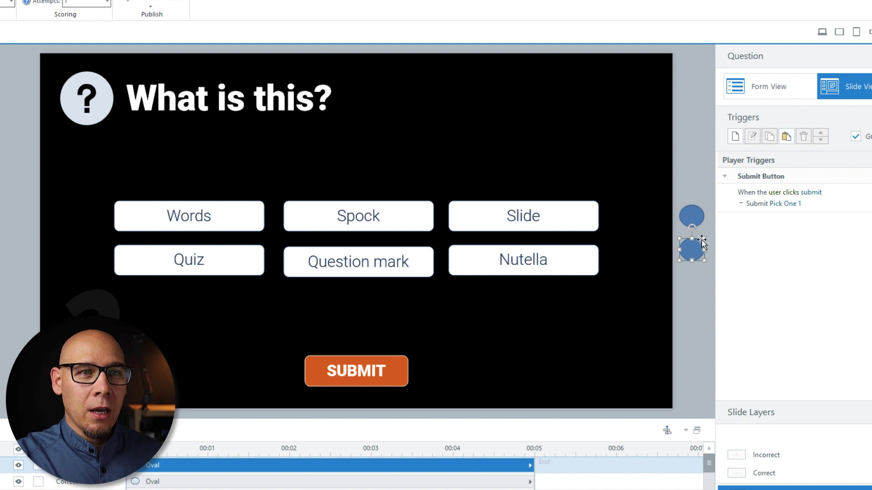
- Enter the Correct and Wrong ovals as choices A and B, mark Correct as the right answer, and return to the slide view
click(776, 89)
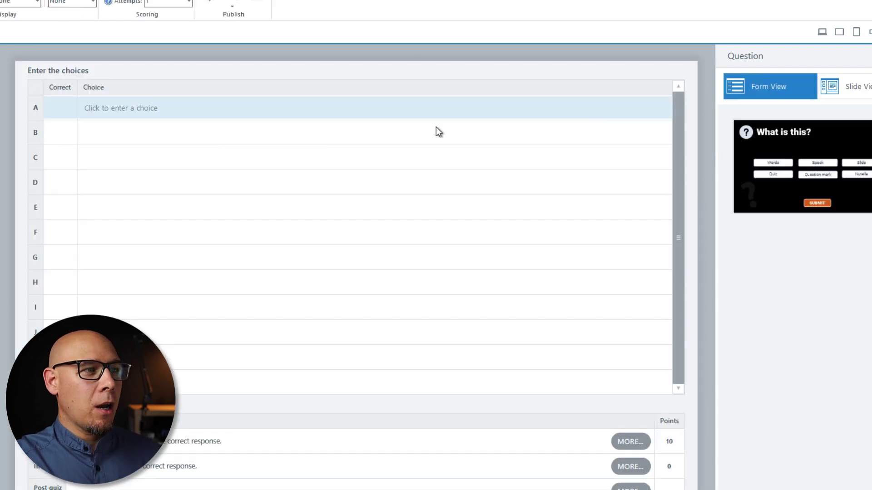
click(195, 111)
click(148, 259)
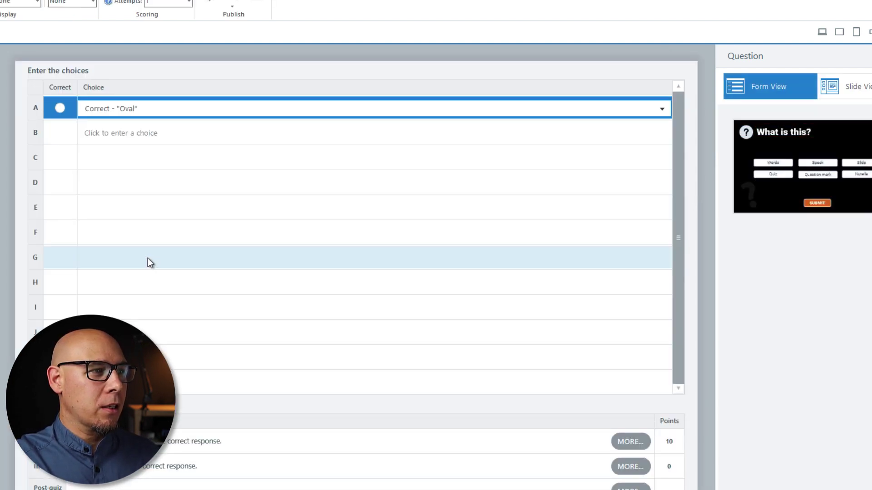
click(106, 134)
click(119, 284)
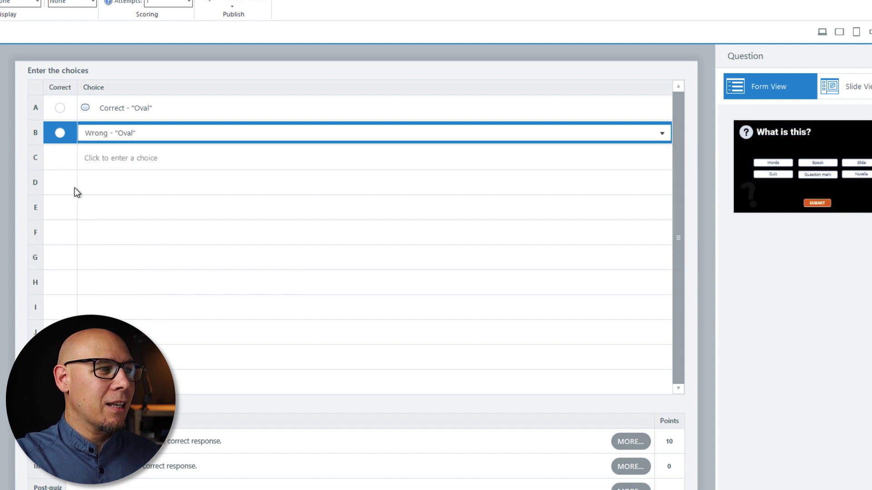
click(60, 108)
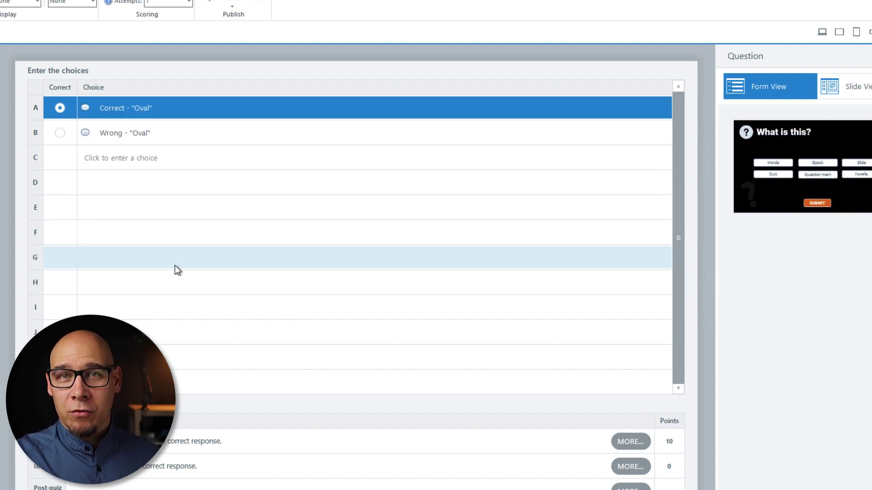
click(839, 86)
click(692, 127)
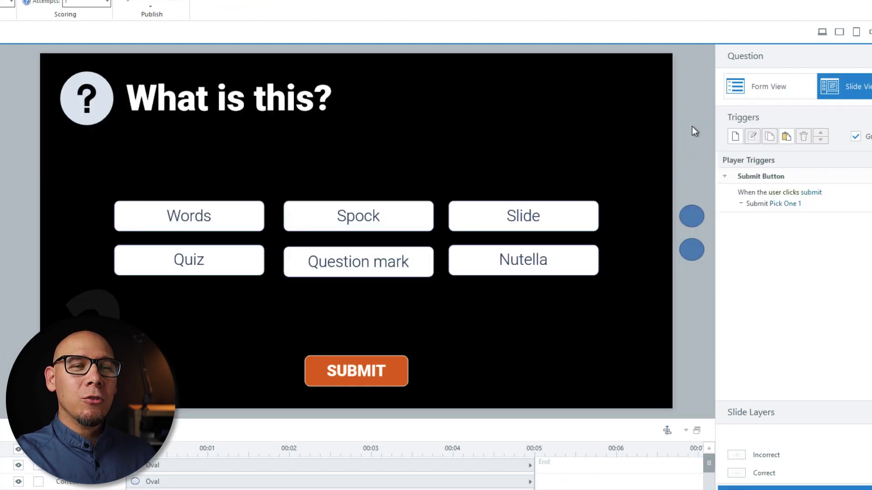
click(690, 254)
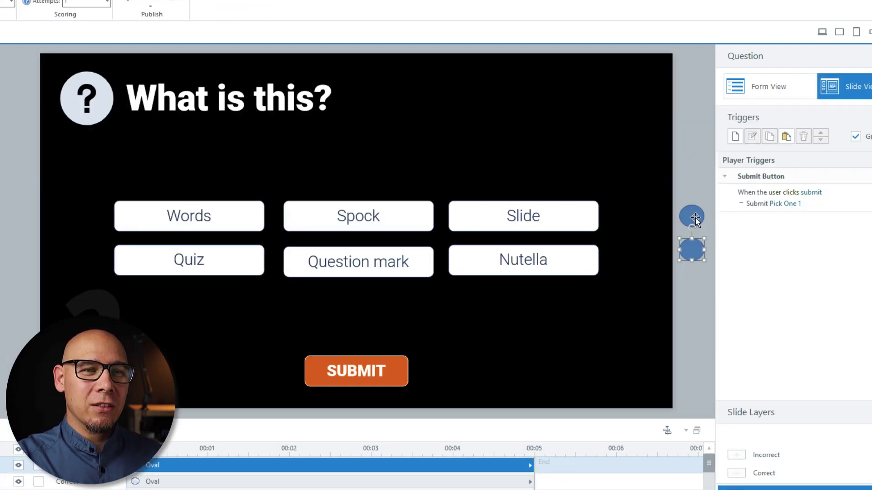
click(695, 218)
click(699, 248)
click(694, 180)
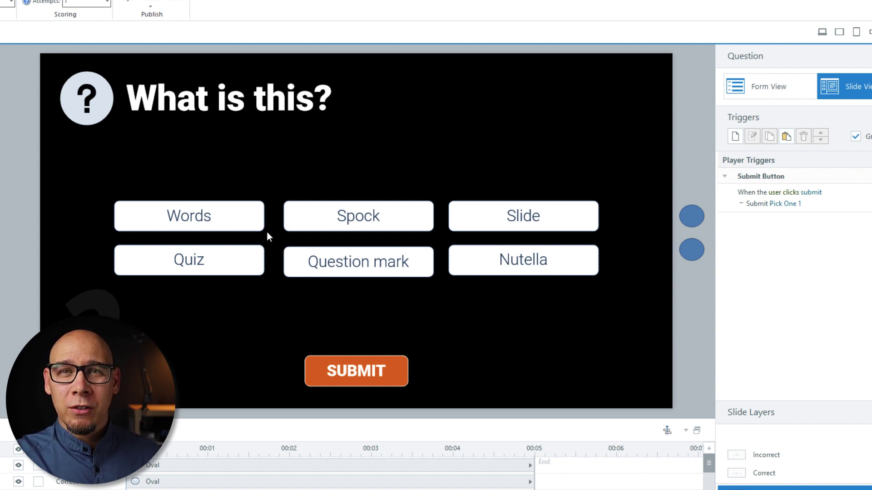
click(217, 247)
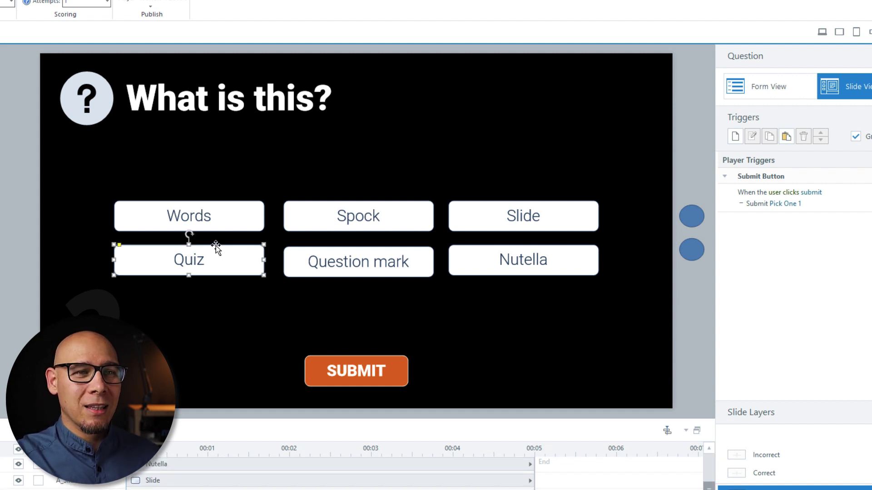
click(690, 217)
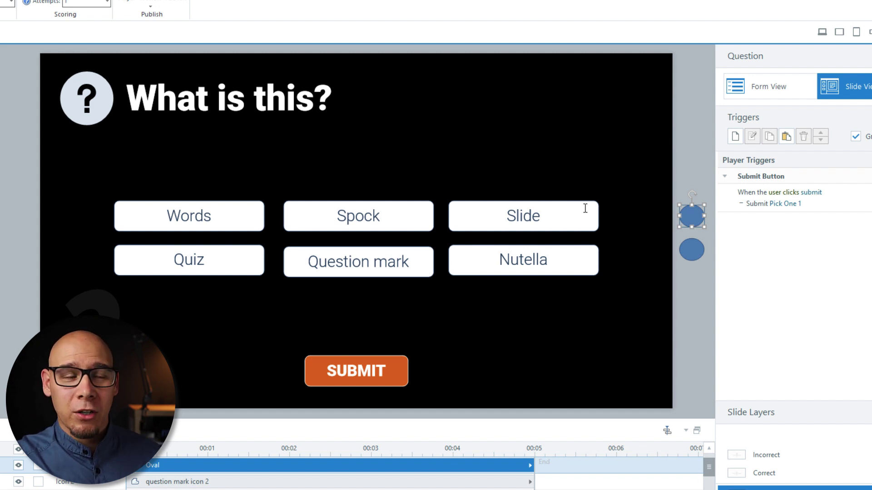
click(354, 253)
click(350, 218)
double_click(243, 222)
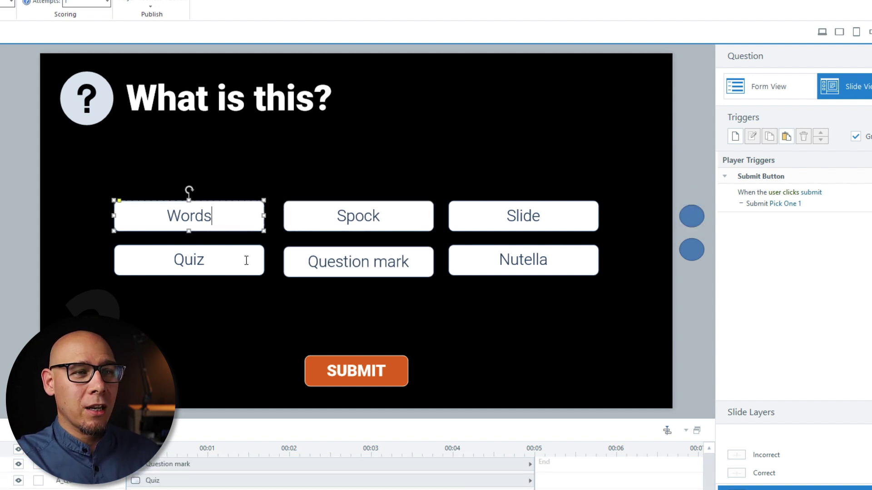
click(690, 216)
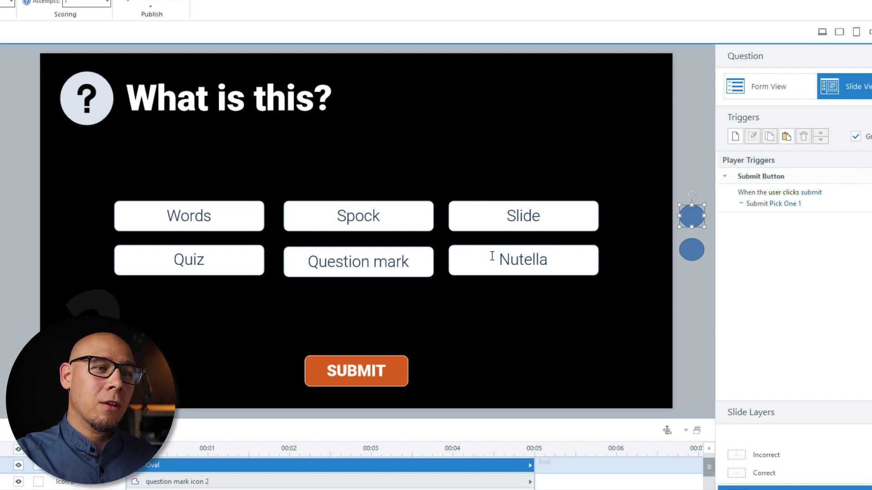
click(473, 249)
click(375, 207)
click(464, 252)
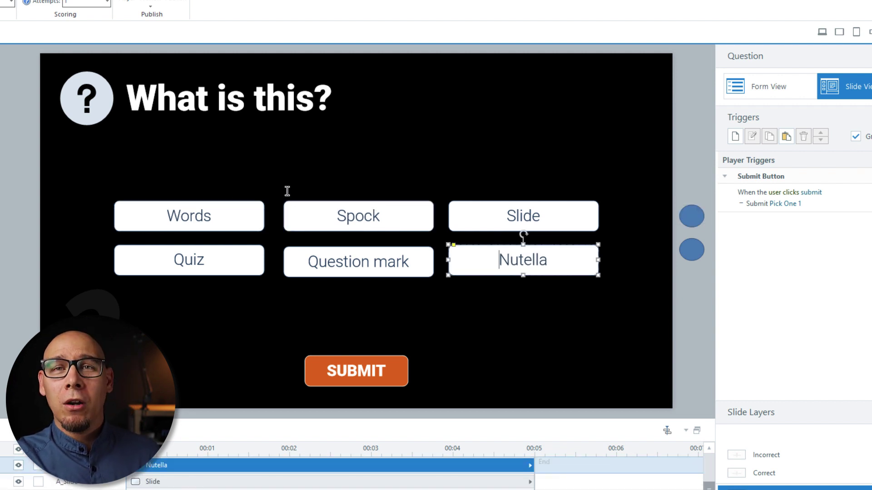
click(688, 173)
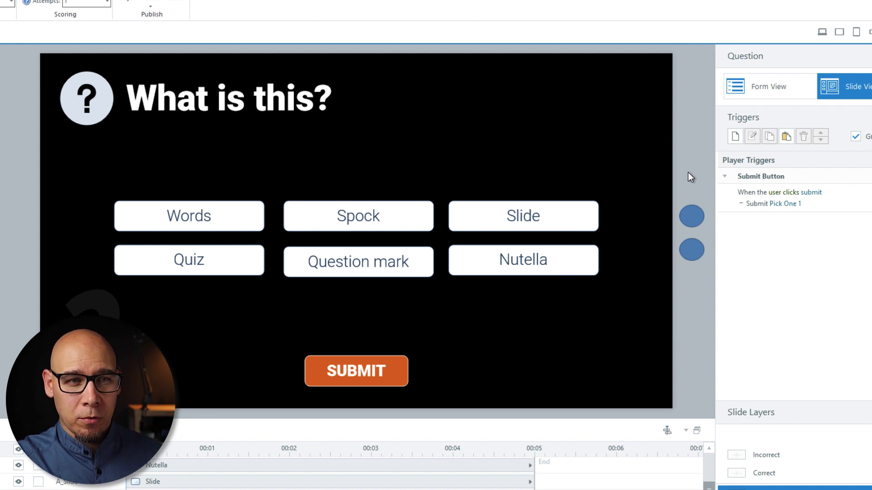
click(384, 356)
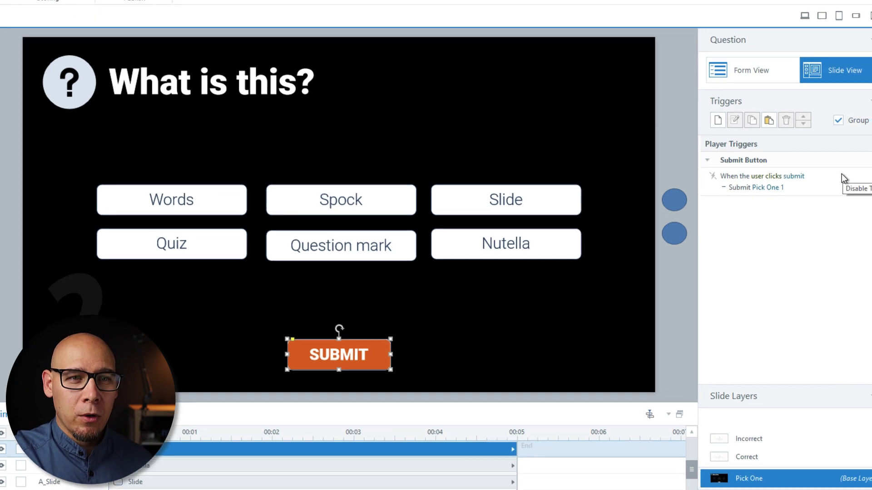
click(859, 190)
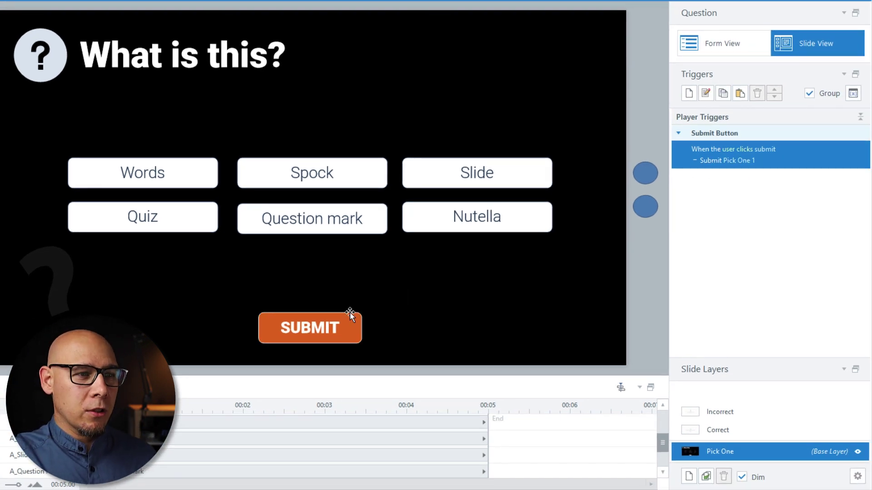
click(339, 315)
click(798, 159)
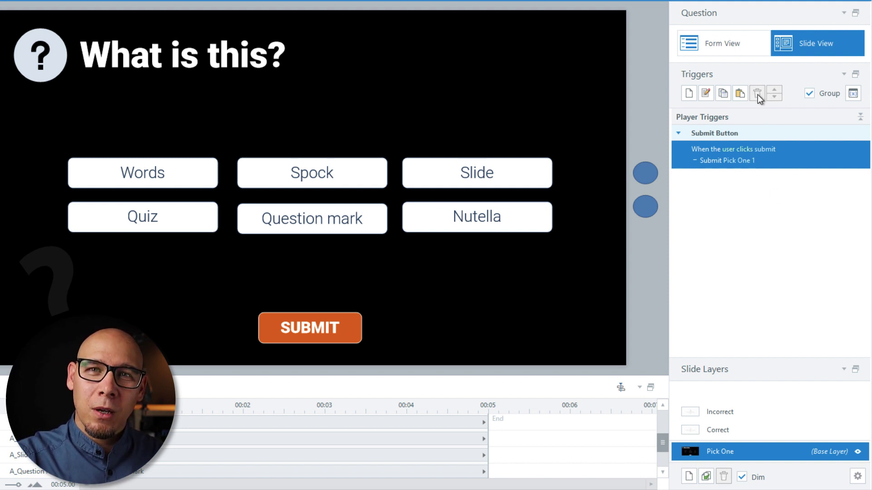
- Turn off the player's built-in Submit button in the Pick One slide's properties
click(689, 451)
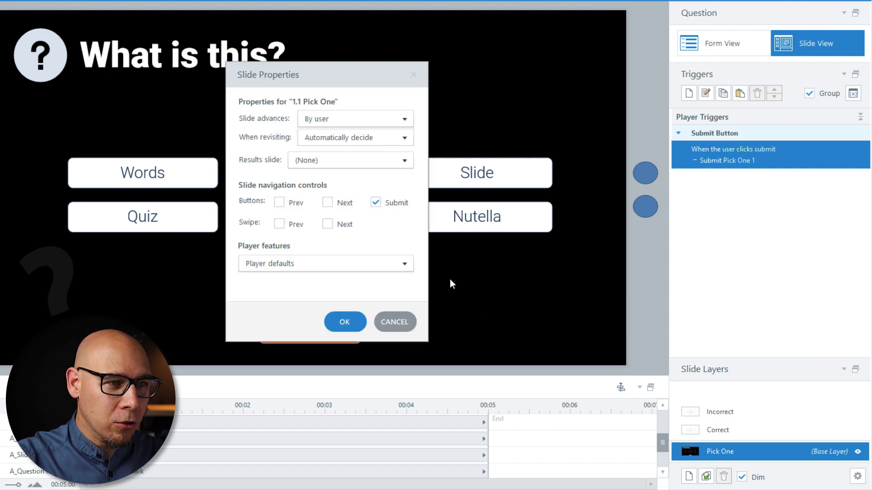
click(389, 203)
click(356, 325)
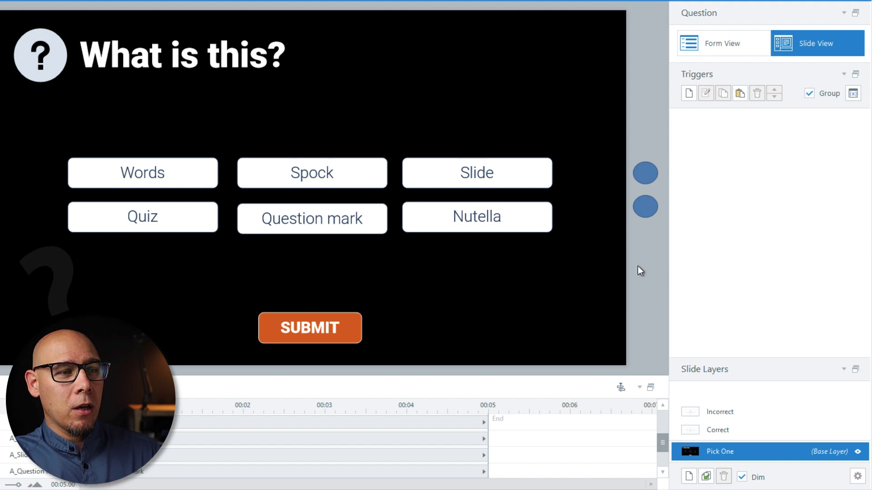
- Start a new trigger for the orange SUBMIT button that changes the state of the Correct oval to Selected
click(322, 315)
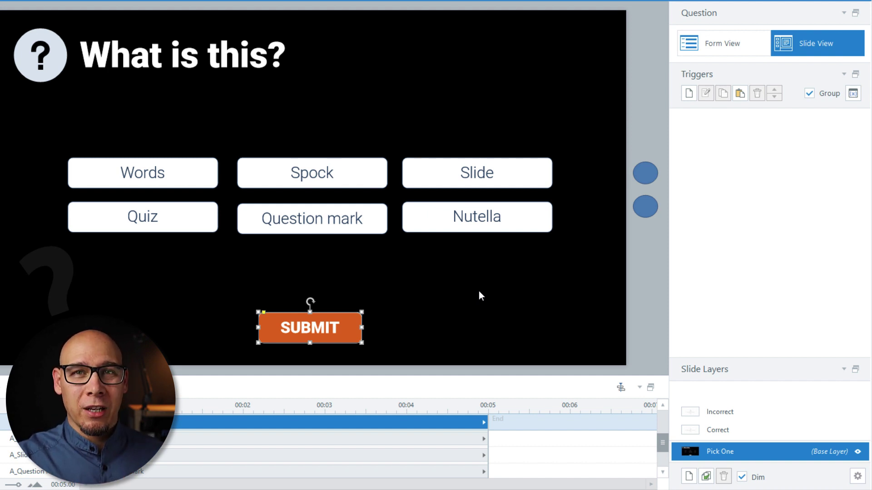
click(689, 94)
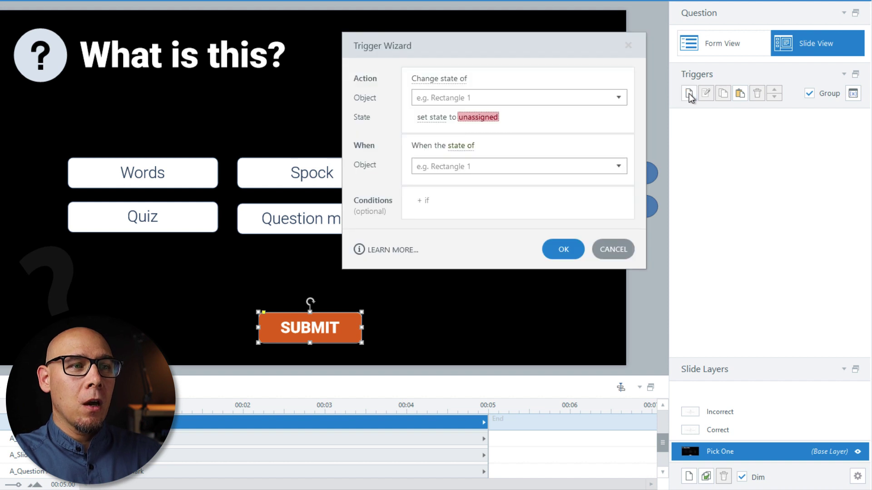
click(463, 96)
text(co)
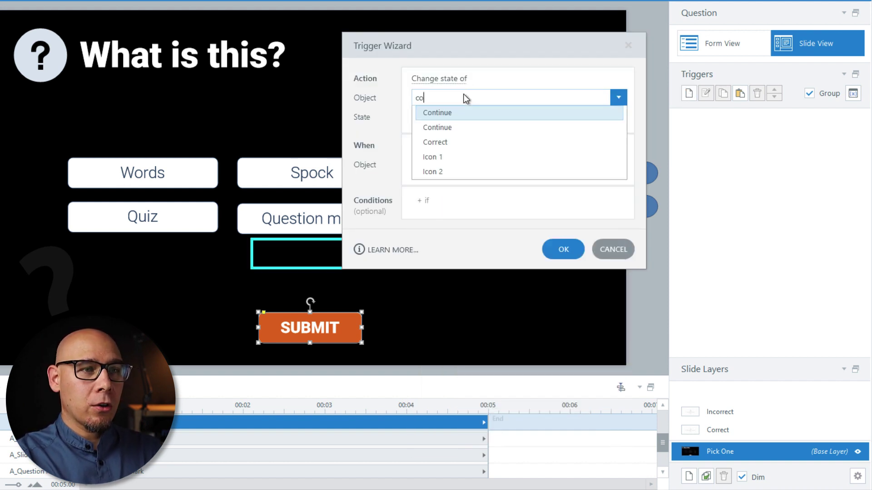
key(Down)
key(Down)
key(Return)
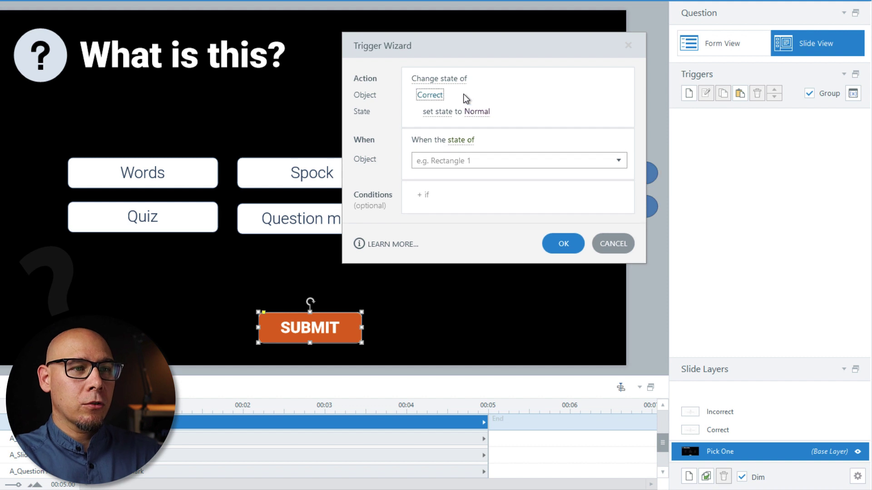
click(473, 110)
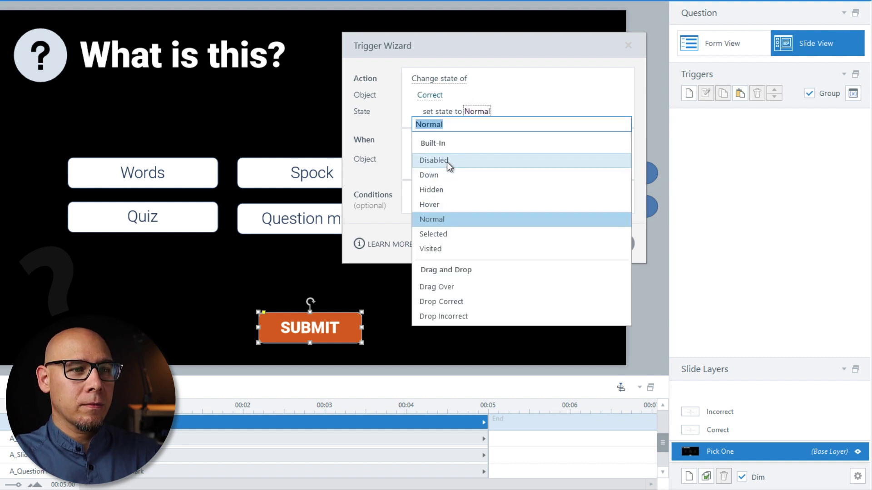
click(441, 235)
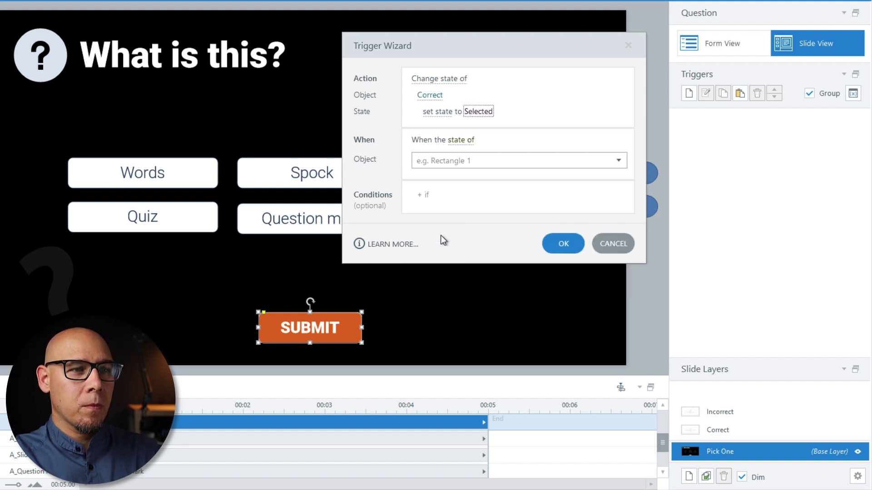
- Make the Correct oval's trigger run when the user clicks the Submit button
click(455, 141)
text(u)
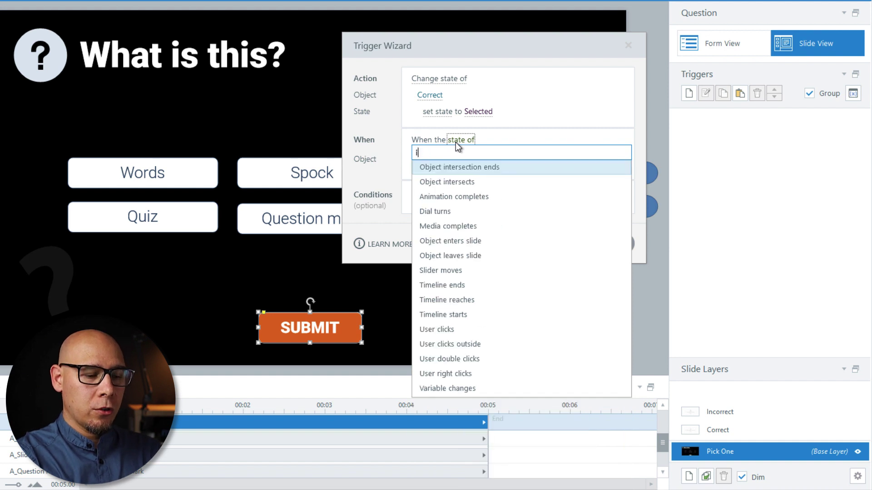
text(ser)
key(Return)
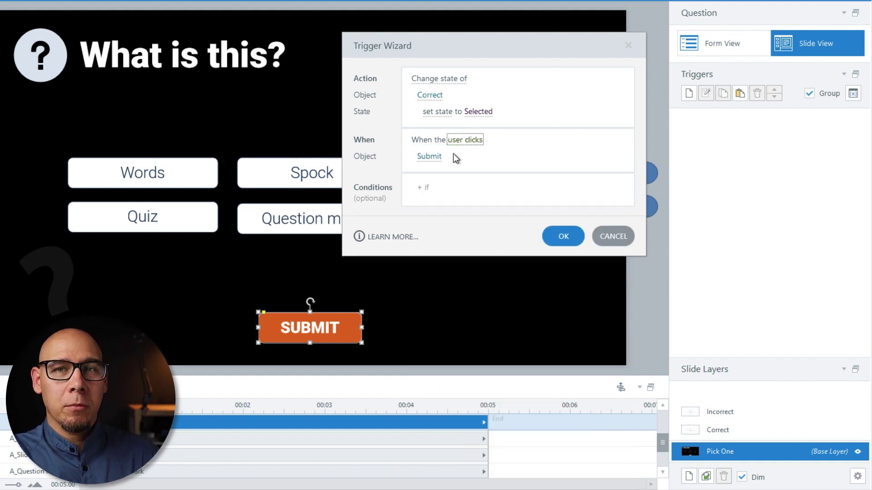
- Add a condition to the trigger requiring that the state of A_Nutella is not equal to Selected
click(448, 188)
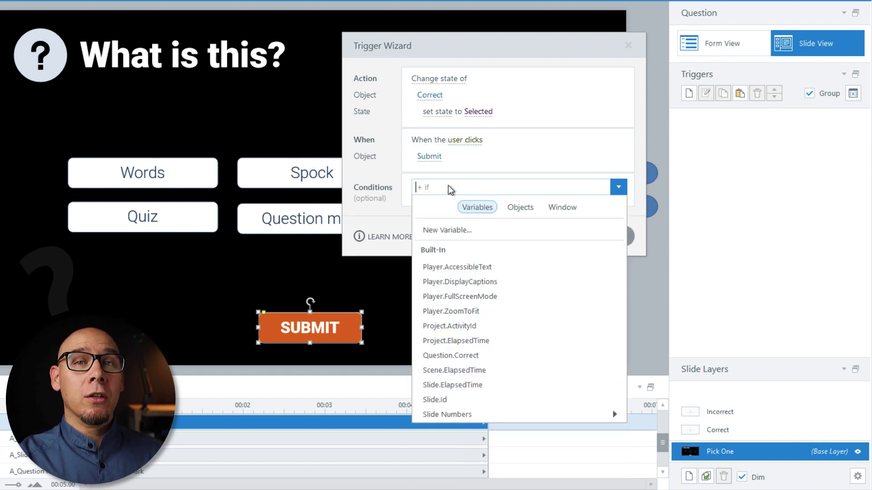
click(519, 207)
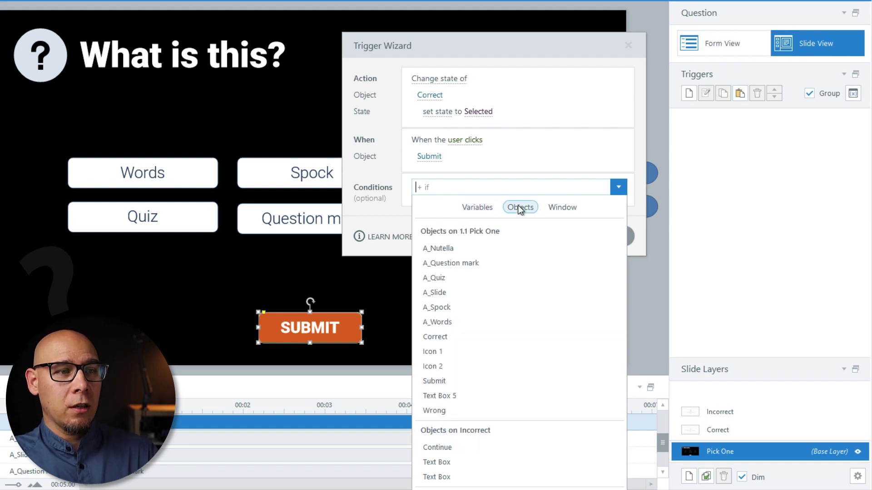
click(450, 248)
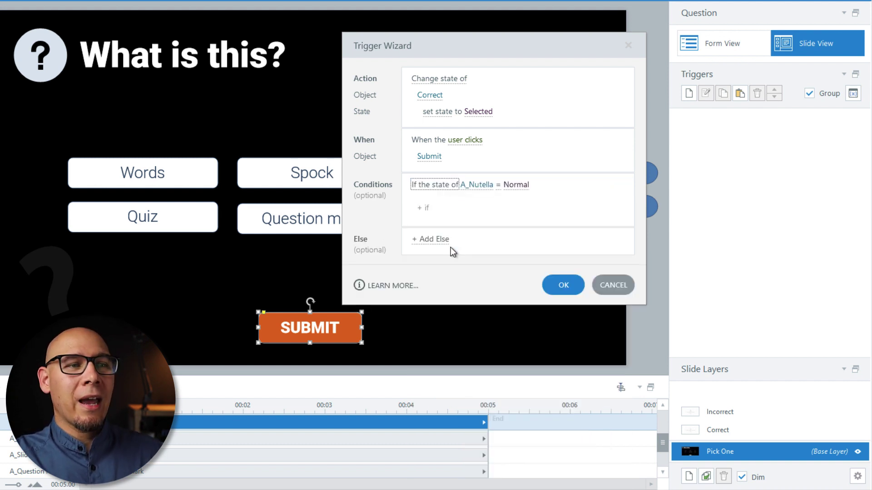
click(480, 184)
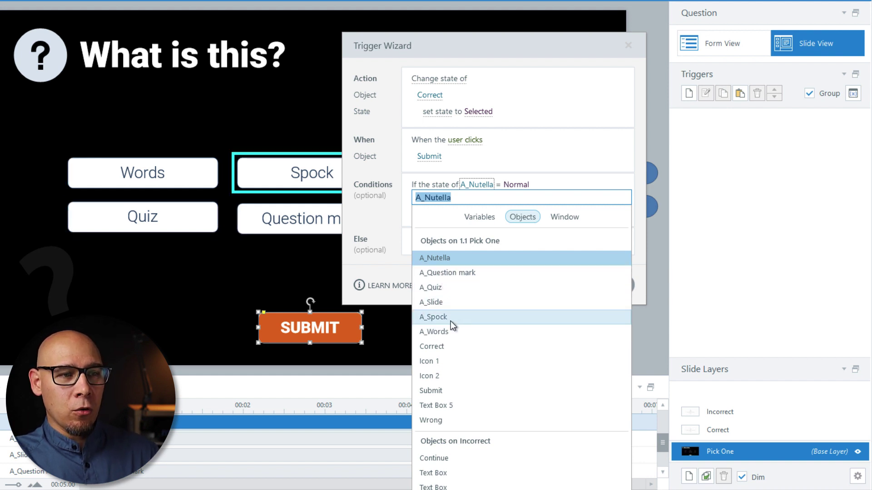
click(388, 229)
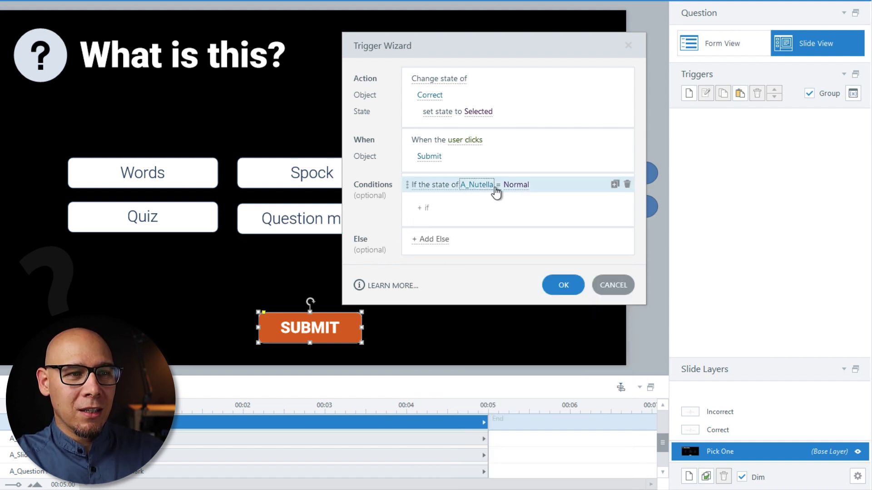
click(510, 186)
click(461, 247)
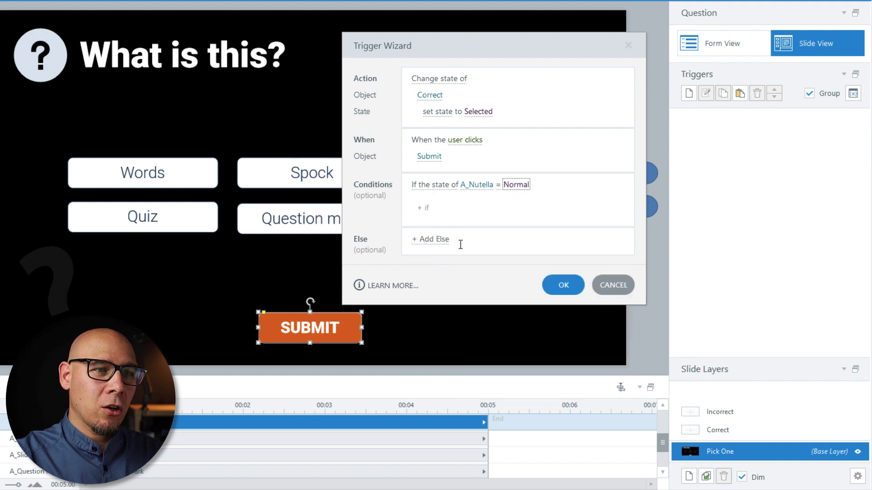
click(498, 185)
click(468, 229)
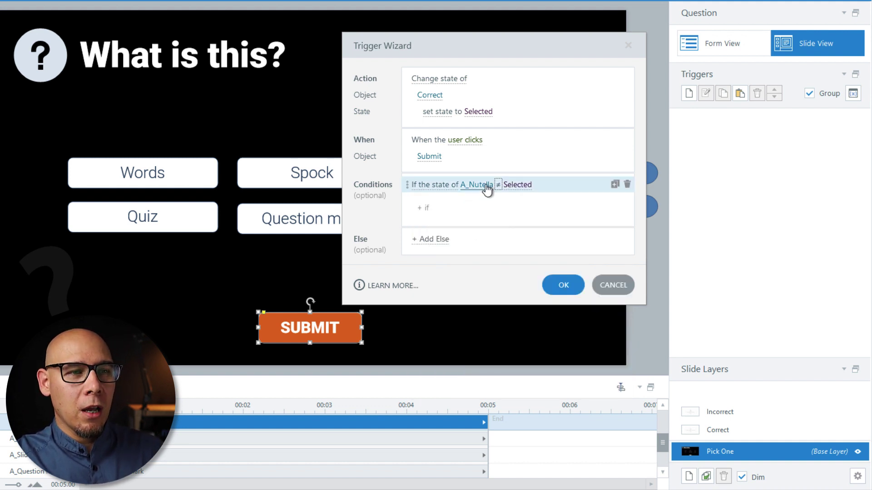
- Duplicate the not-equal-to-Selected condition for A_Question mark and A_Quiz
click(615, 184)
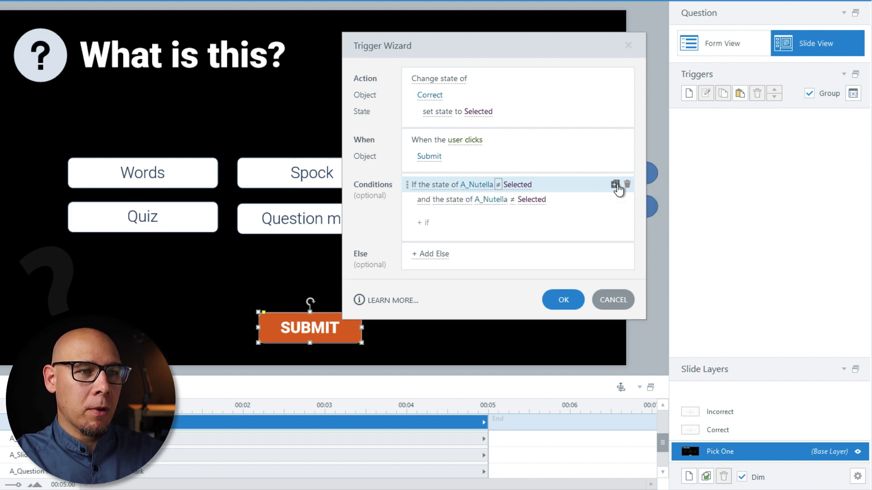
click(480, 200)
click(441, 286)
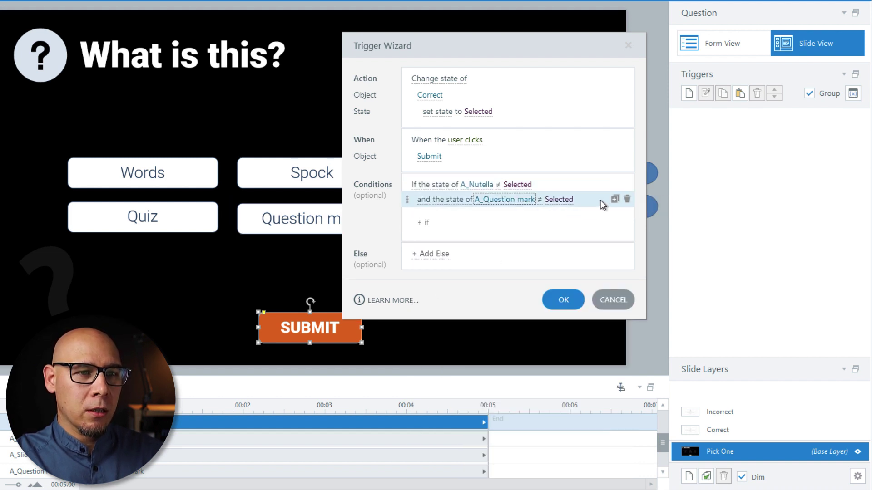
click(615, 200)
click(495, 216)
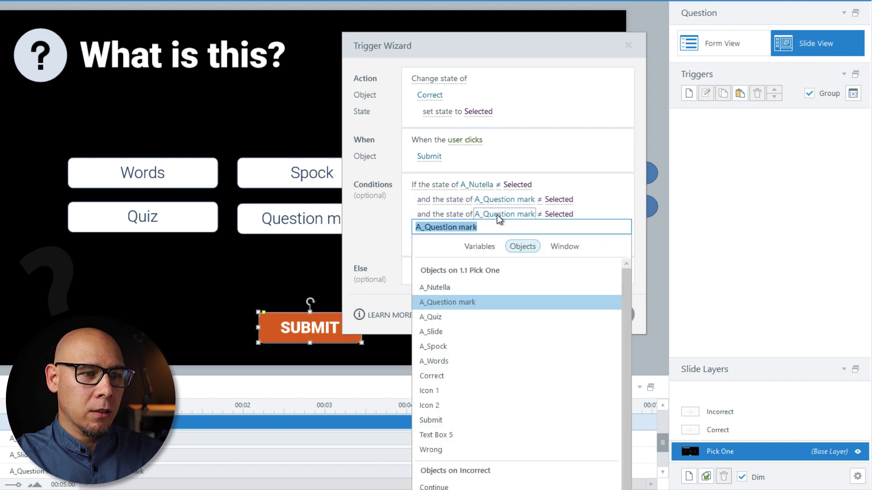
click(449, 316)
- Add further duplicates of the not-equal-to-Selected condition for A_Slide, A_Spock and A_Words
click(614, 214)
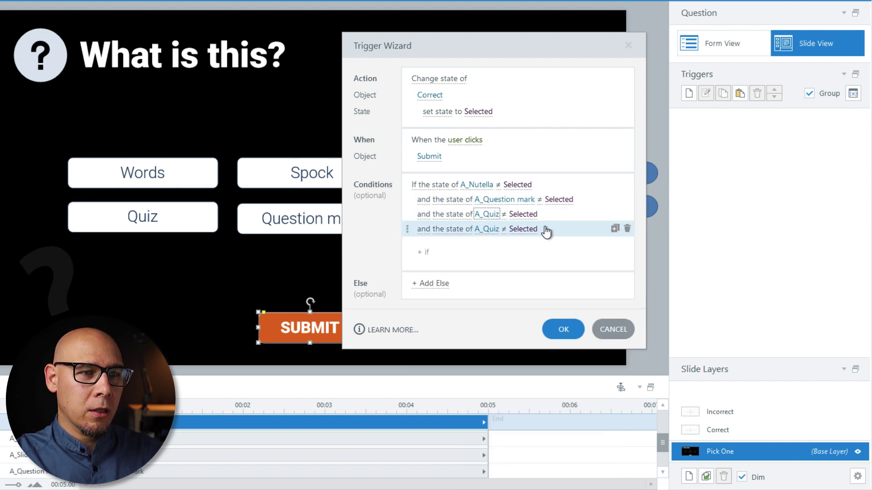
click(486, 229)
click(442, 347)
click(615, 228)
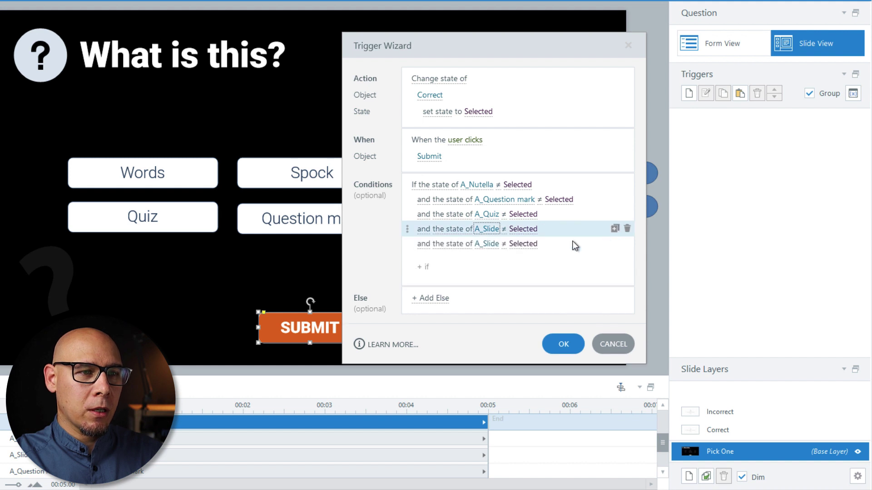
click(491, 243)
click(448, 375)
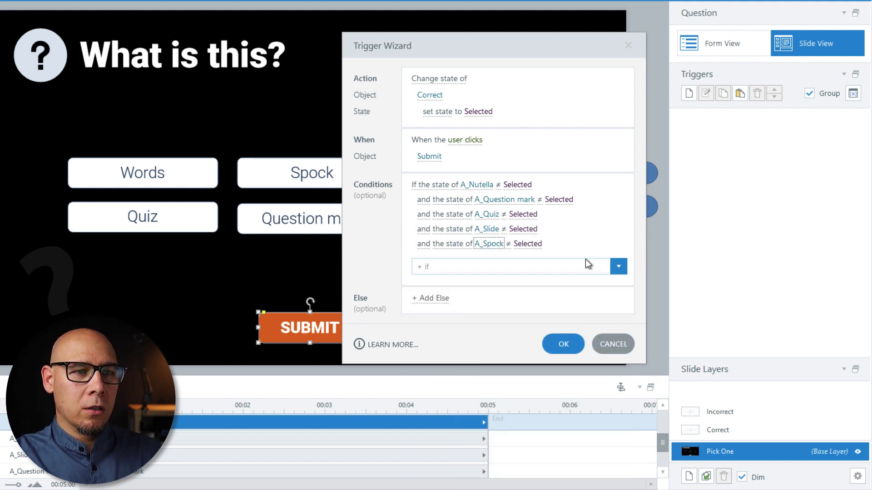
click(614, 244)
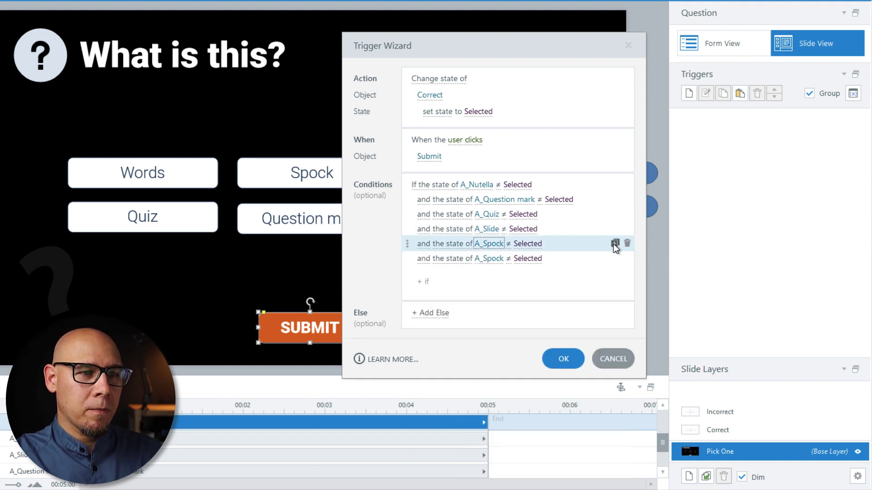
click(491, 258)
click(444, 405)
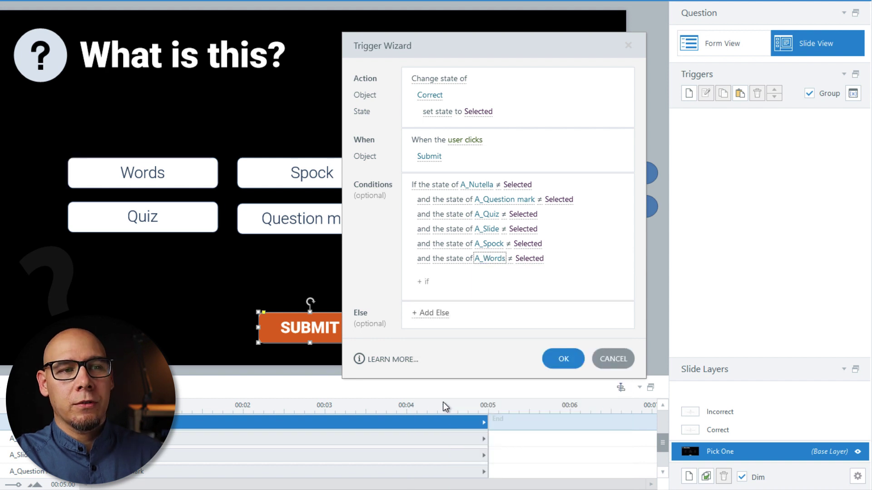
- Change the A_Quiz condition so its state is equal to Selected, and save the trigger
drag(475, 49, 516, 36)
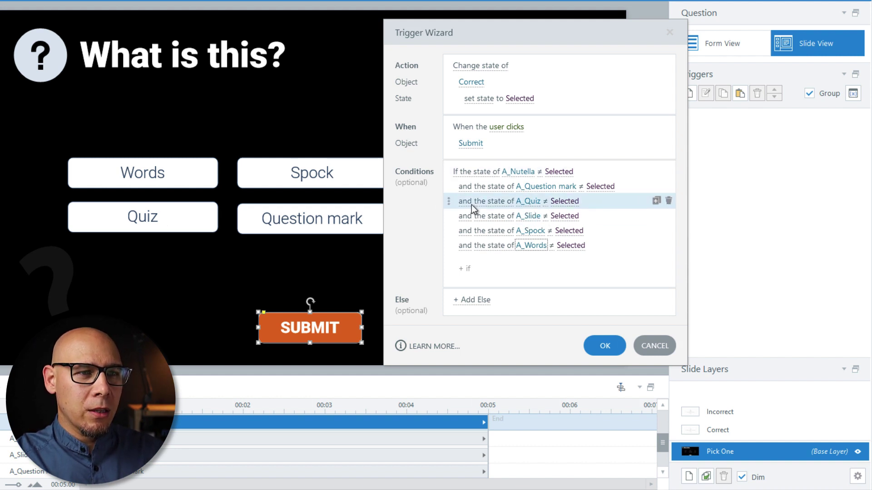
click(545, 204)
click(509, 233)
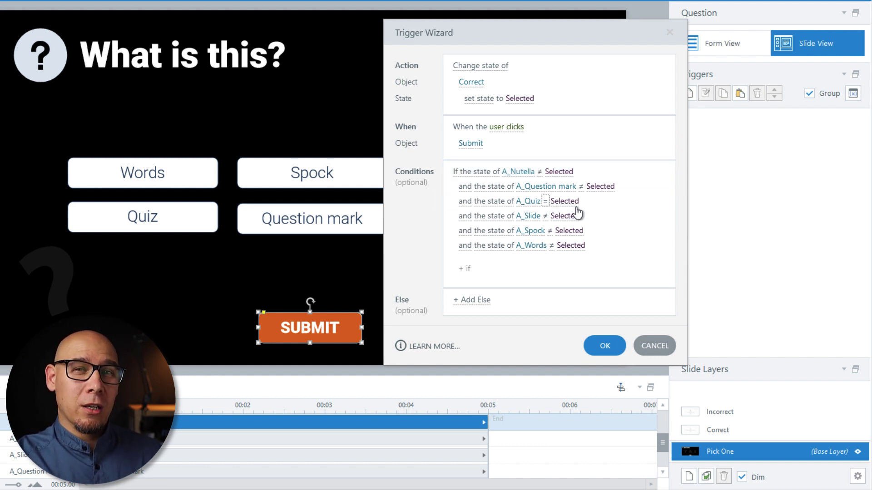
click(605, 345)
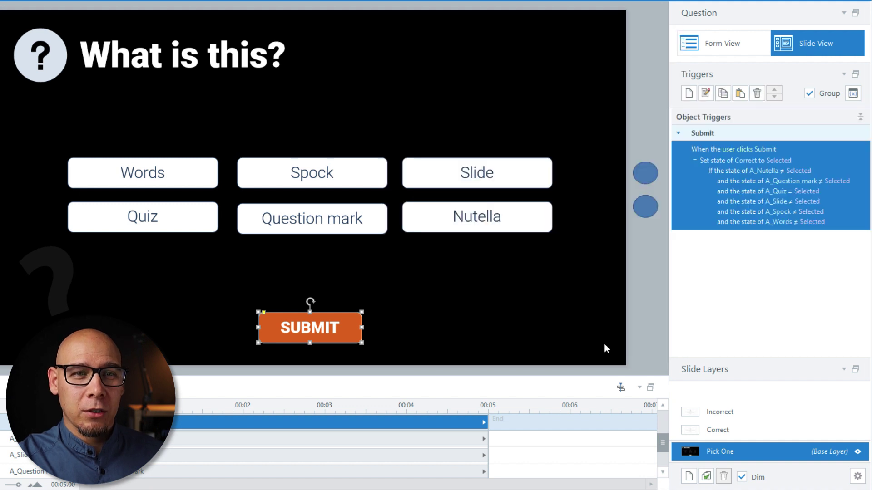
- Copy the Submit trigger and paste its conditions back into the same trigger as a second set
right_click(830, 151)
click(844, 174)
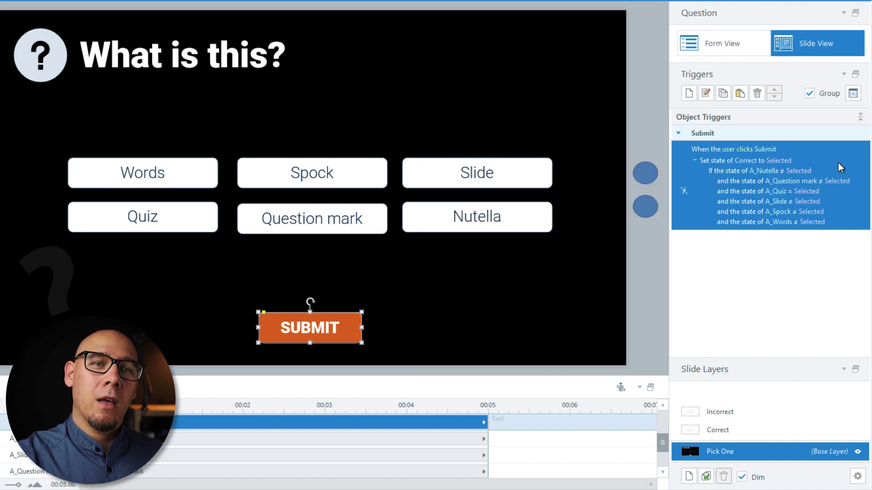
right_click(837, 163)
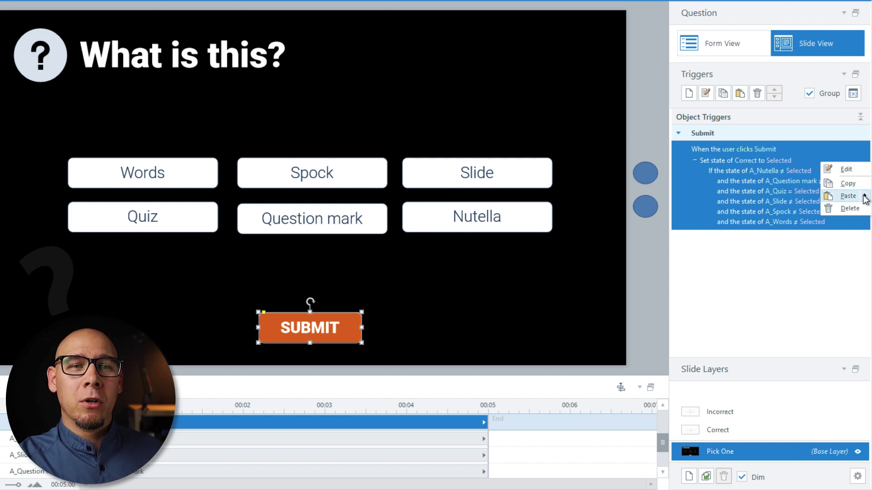
mouse_move(825, 197)
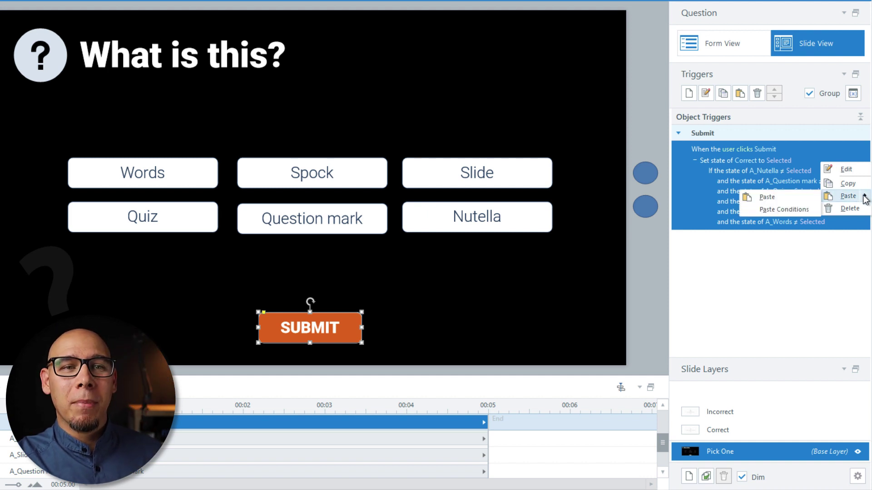
click(795, 208)
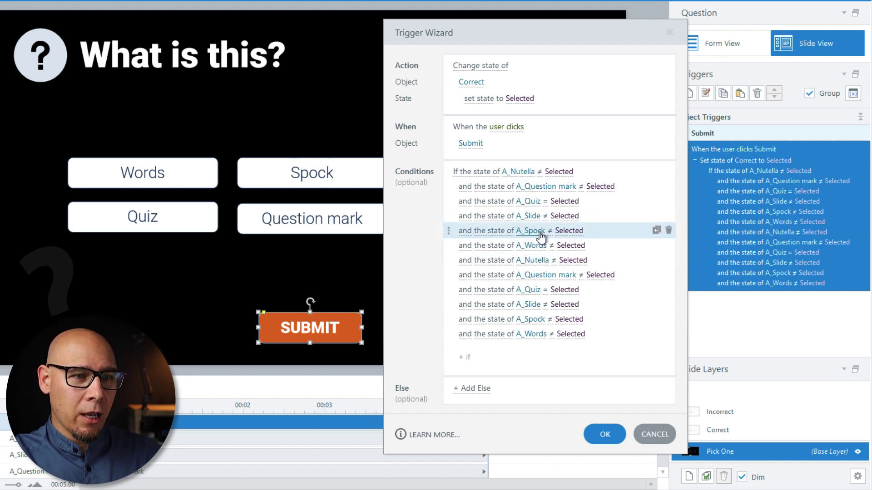
- Reopen the trigger, join the second A_Nutella condition with "or", and set the second A_Quiz condition to not equal to Selected
click(463, 262)
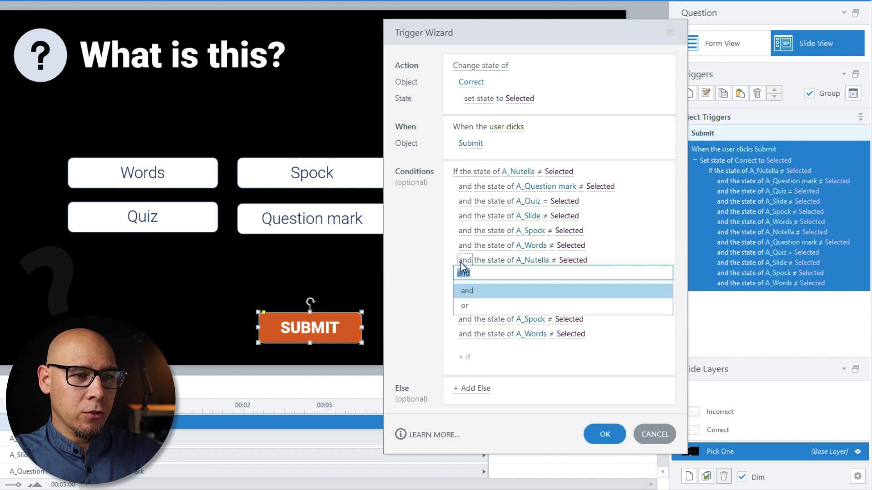
click(473, 302)
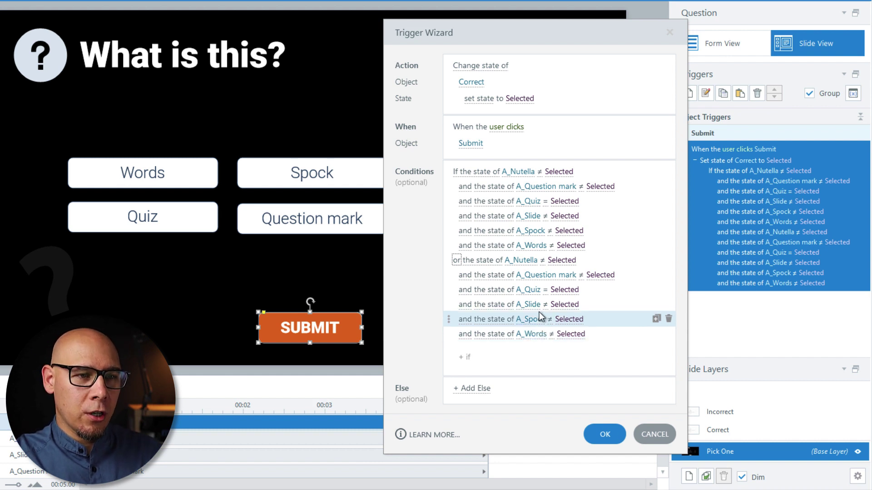
click(544, 290)
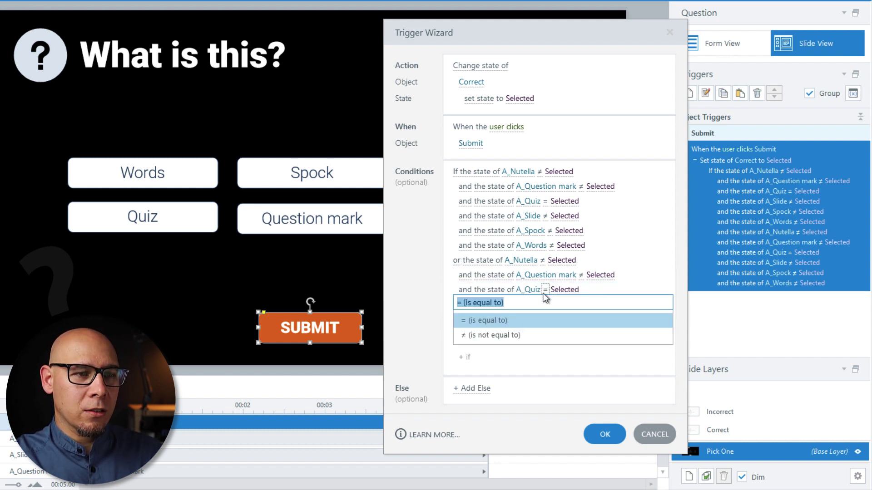
click(492, 336)
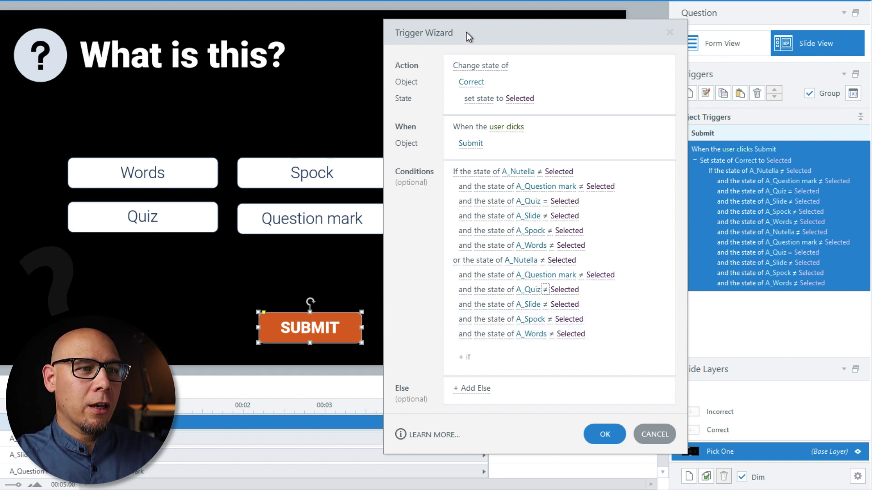
- In the second condition set, make A_Question mark, A_Slide and A_Words equal to Selected, and save the trigger
drag(467, 32, 581, 10)
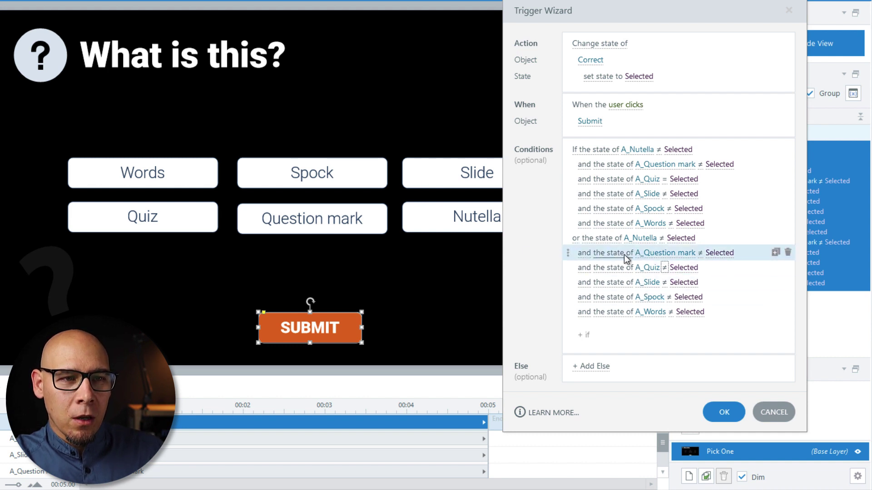
click(699, 254)
click(624, 288)
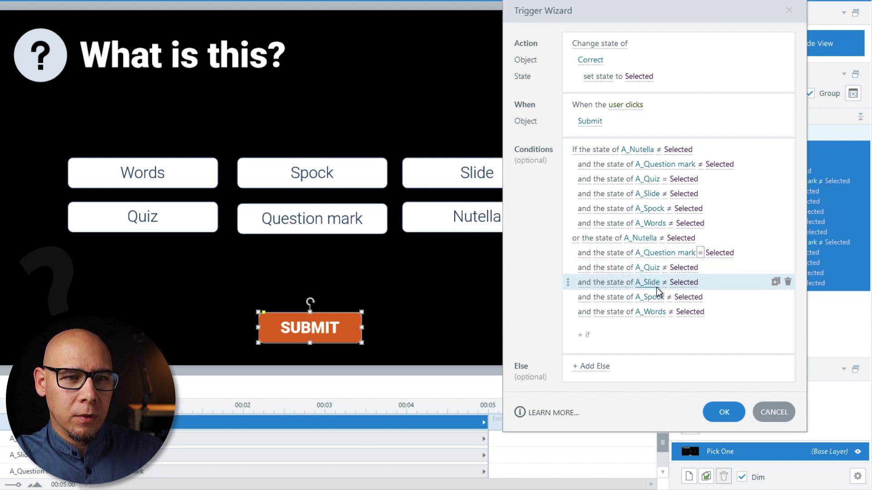
click(666, 284)
click(631, 310)
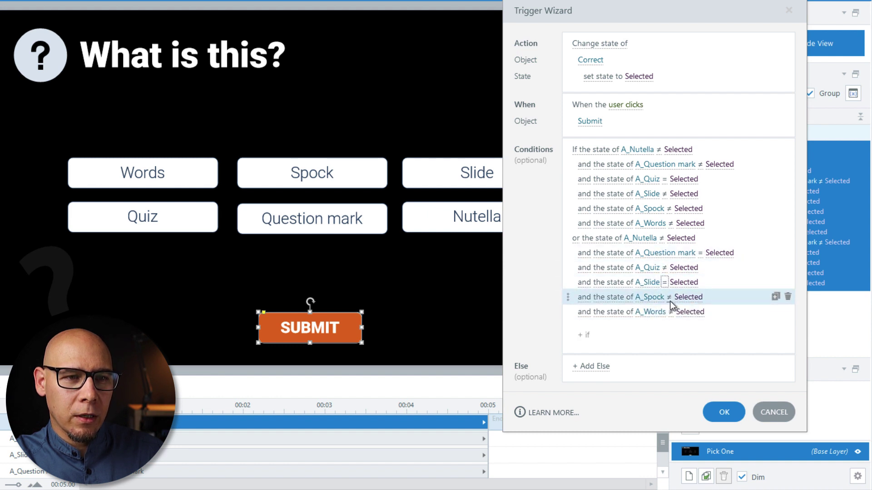
click(671, 312)
click(617, 342)
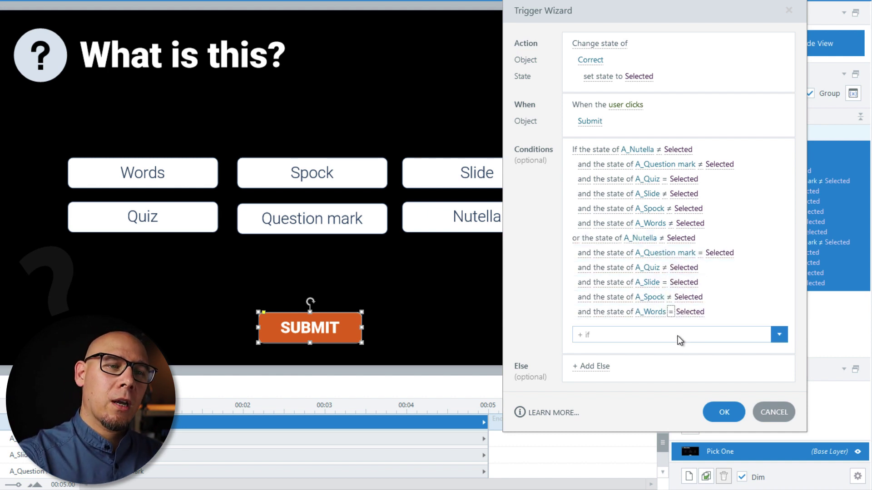
click(714, 410)
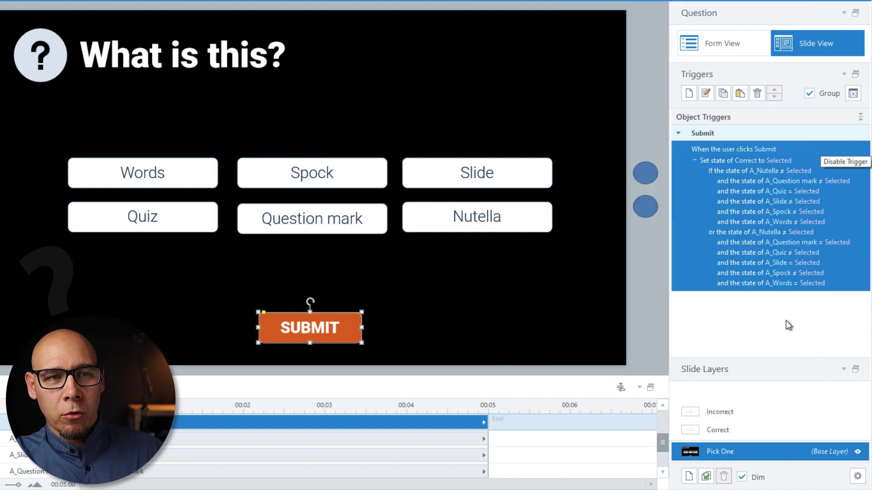
- Add a trigger that submits the Pick One 1 interaction when the Submit button is clicked
click(689, 93)
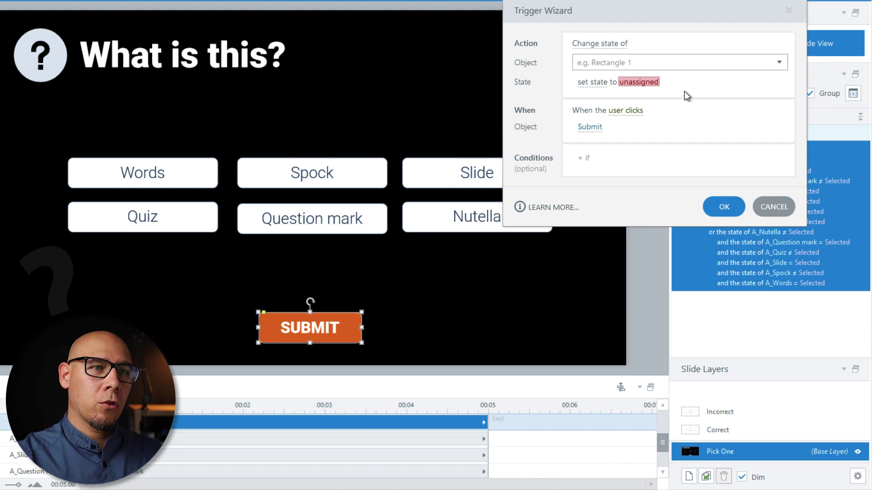
click(600, 44)
text(subm)
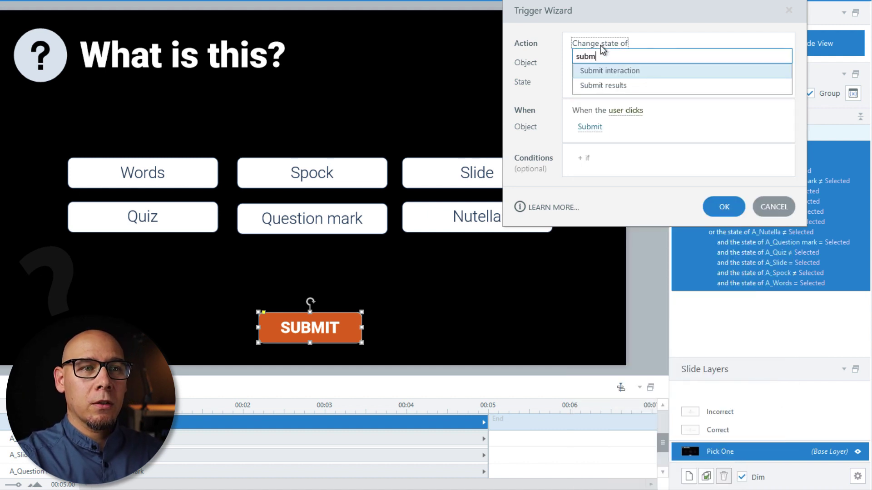
key(Return)
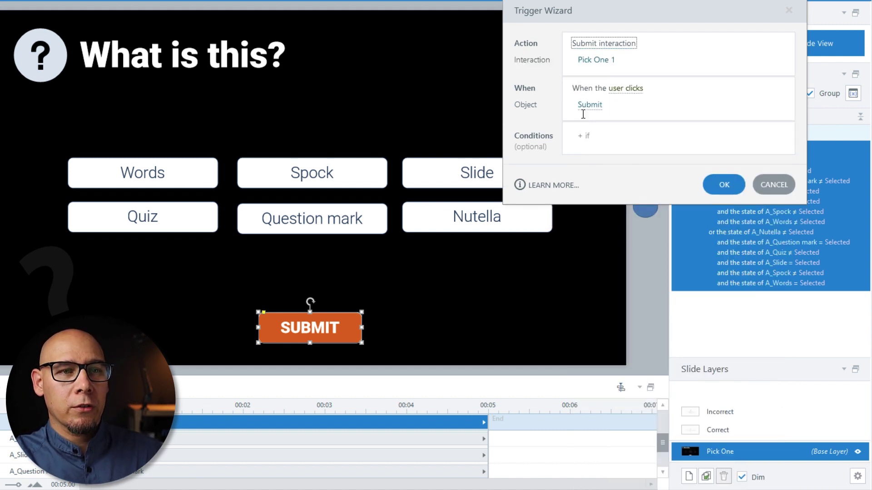
click(723, 183)
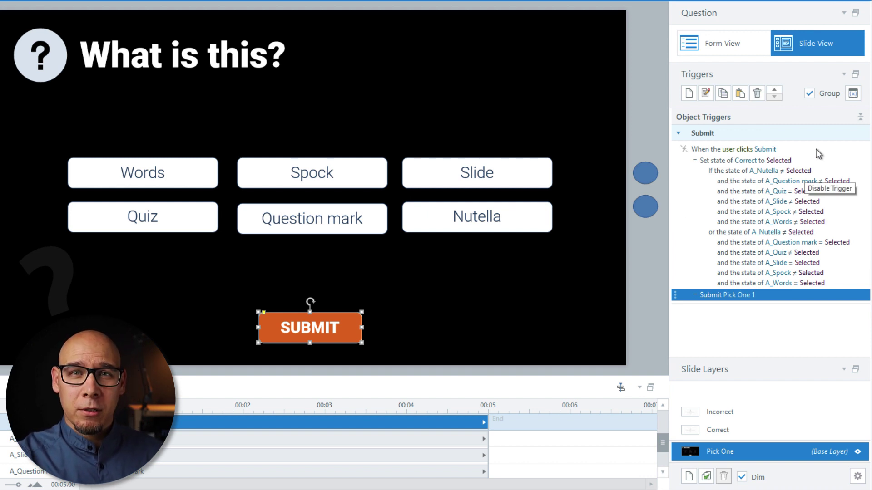
- Preview the slide and toggle various answer buttons until only Quiz is selected
click(650, 174)
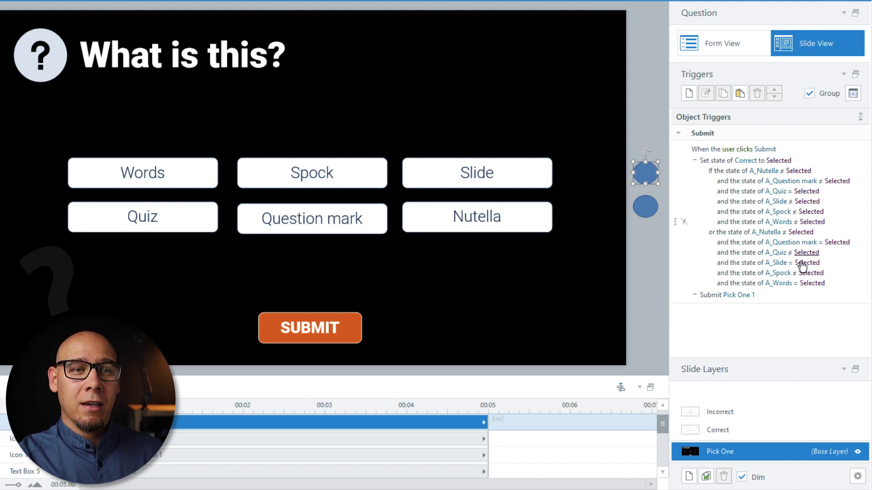
click(780, 295)
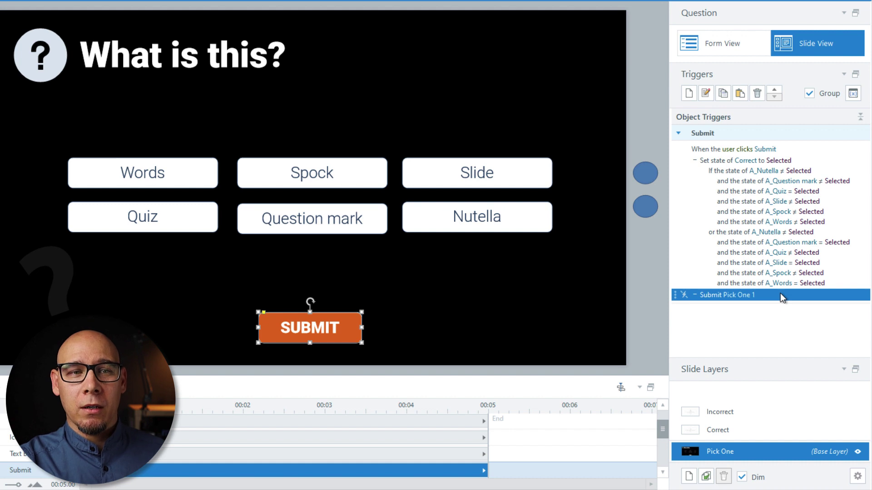
click(631, 266)
key(F12)
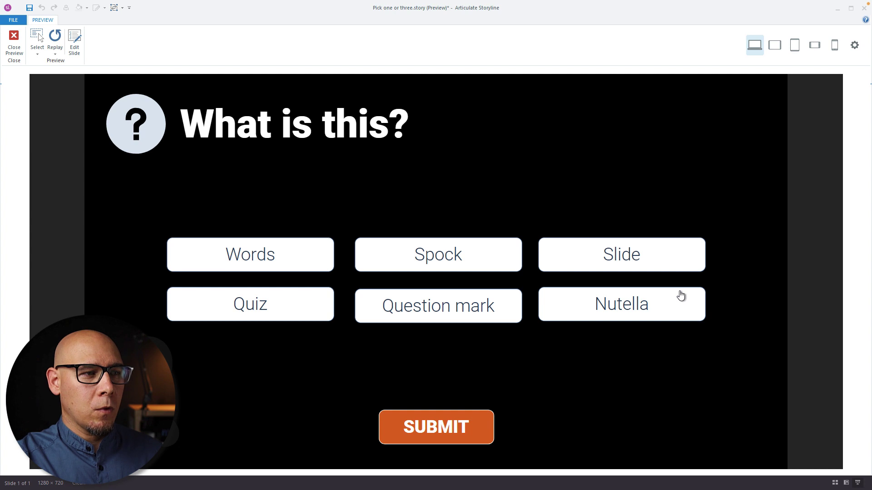
click(330, 259)
click(316, 308)
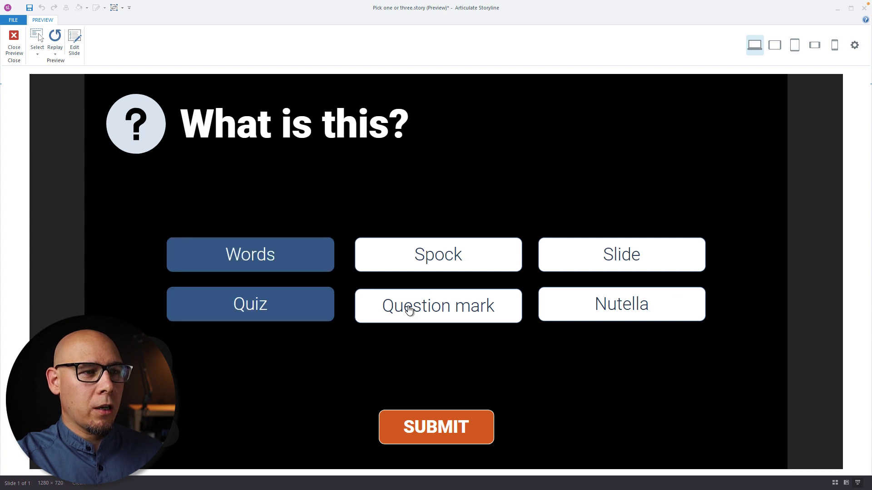
click(410, 311)
click(629, 250)
click(630, 302)
click(621, 258)
click(451, 258)
click(438, 300)
click(300, 253)
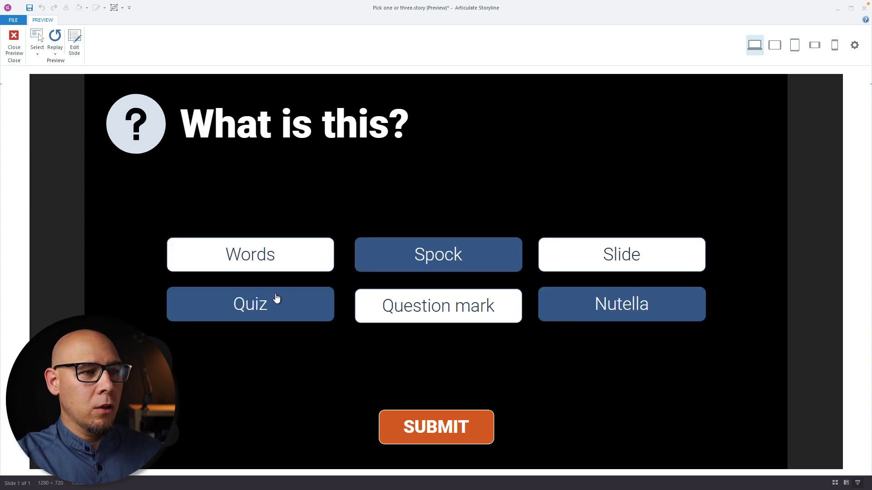
click(276, 298)
click(382, 310)
click(426, 266)
click(551, 307)
click(428, 320)
click(301, 307)
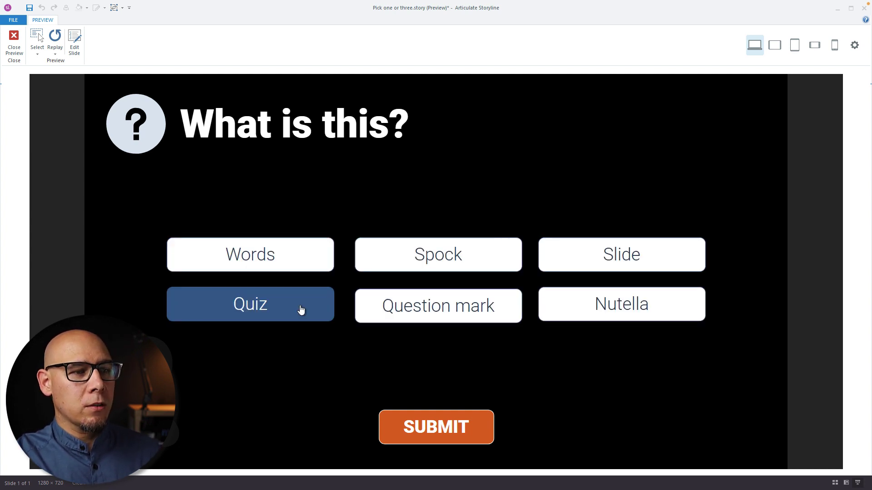
- Submit the Quiz answer, continue past the feedback, and replay the preview
click(425, 427)
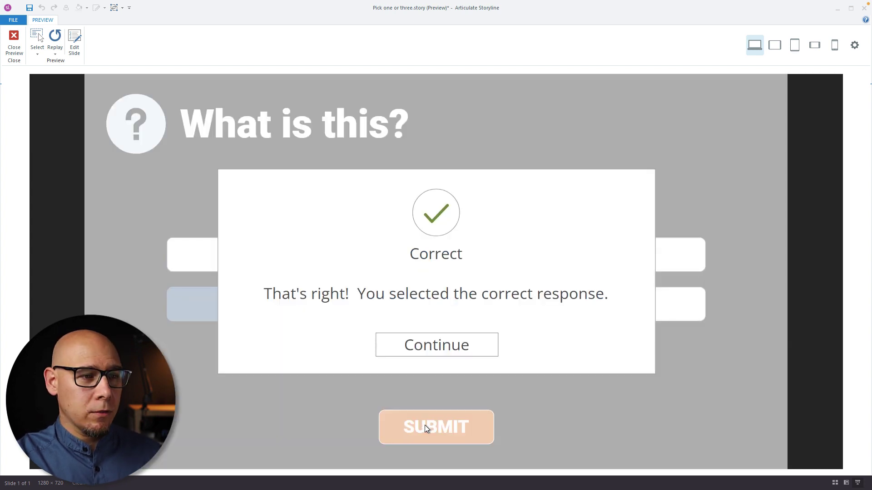
click(435, 346)
click(56, 36)
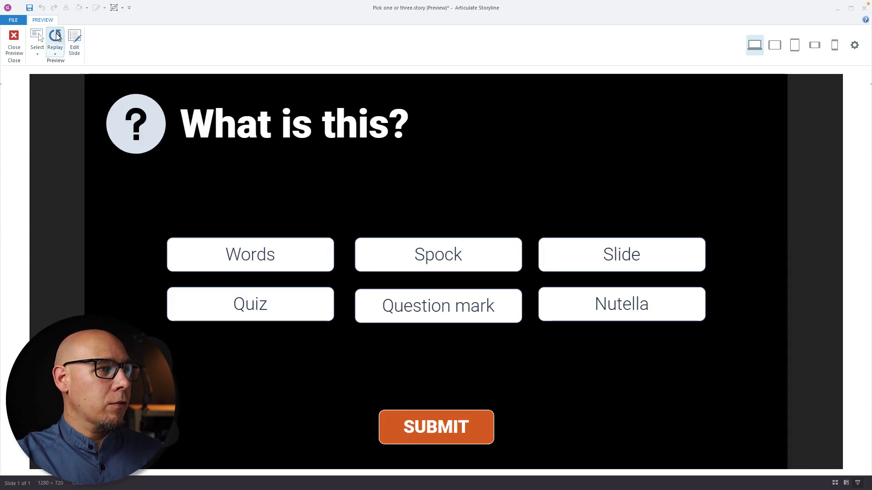
- Test the combination of Words, Question mark and Slide by submitting it, and continue past the feedback
click(272, 253)
click(409, 307)
click(596, 260)
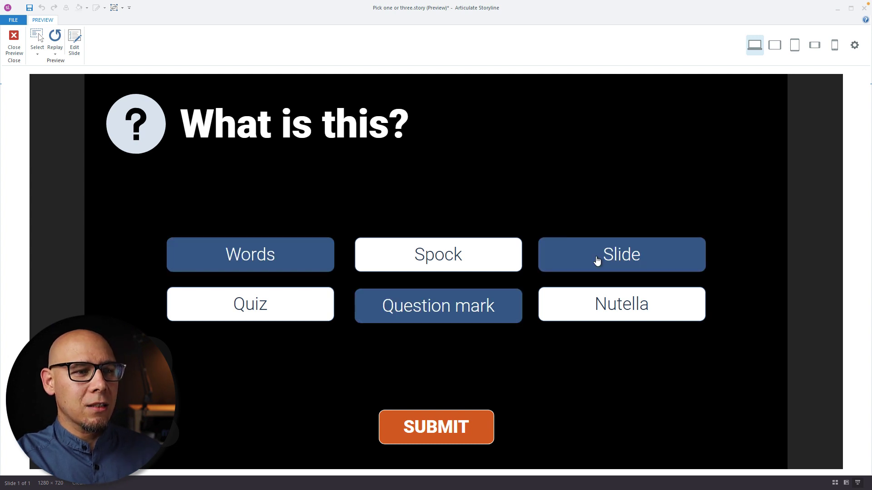
click(456, 427)
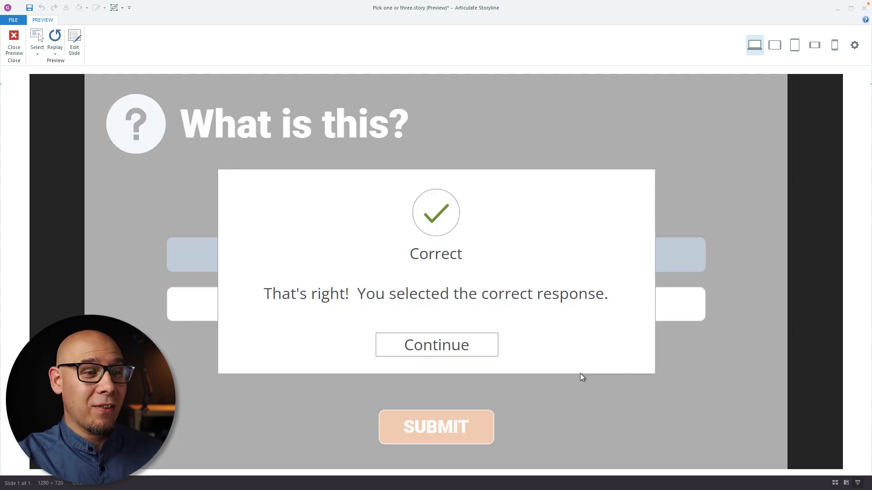
click(443, 347)
- Replay the preview and select the Spock and Question mark answers
click(55, 41)
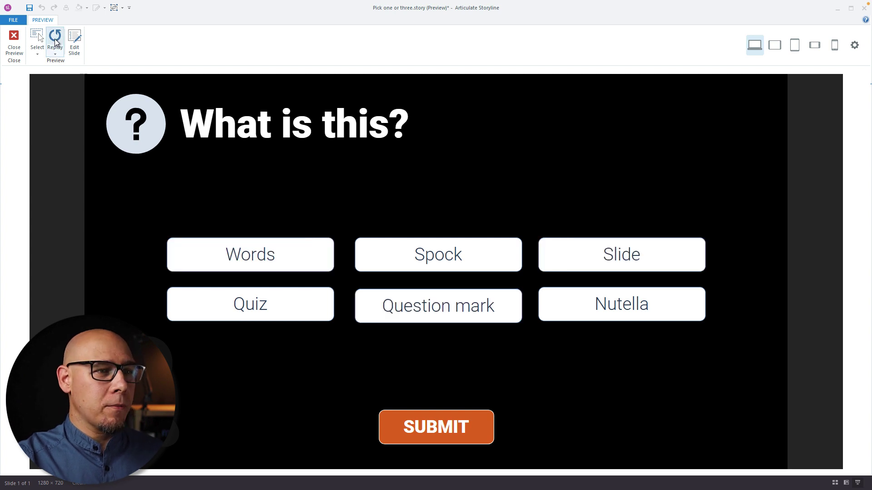
click(429, 267)
click(433, 300)
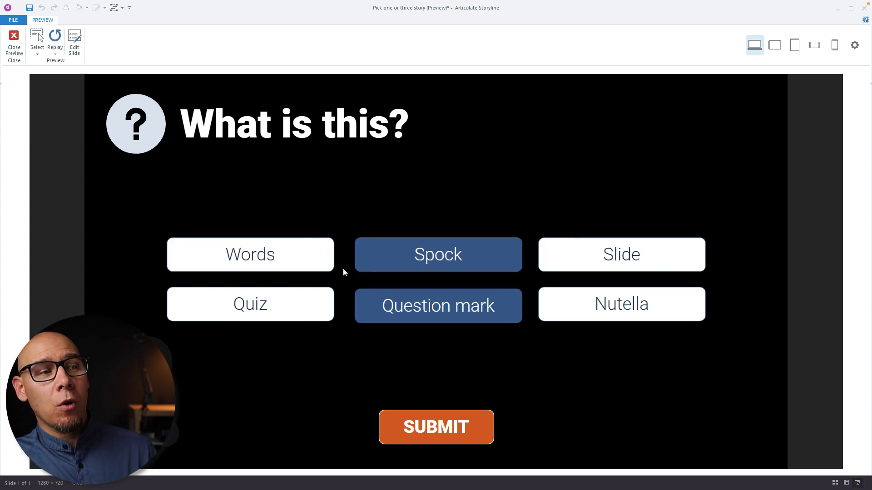
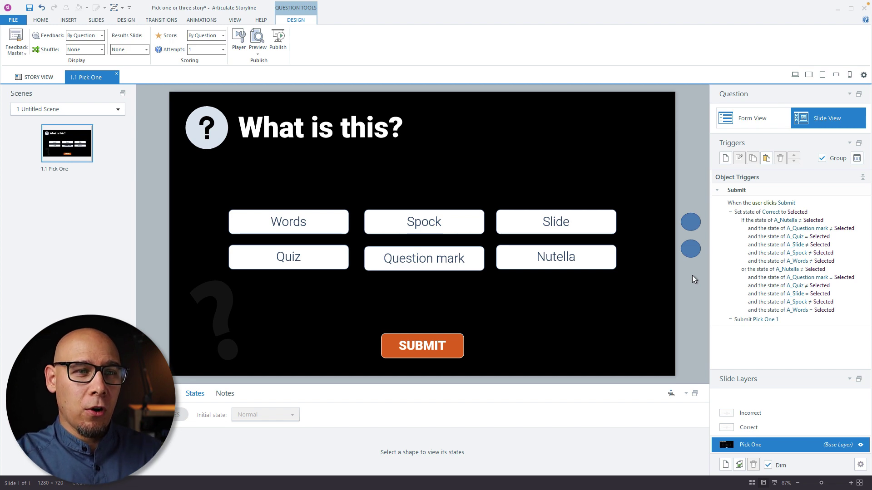
- Create a new trigger that changes the state of the Wrong oval to Selected
click(724, 160)
click(657, 119)
text(chang)
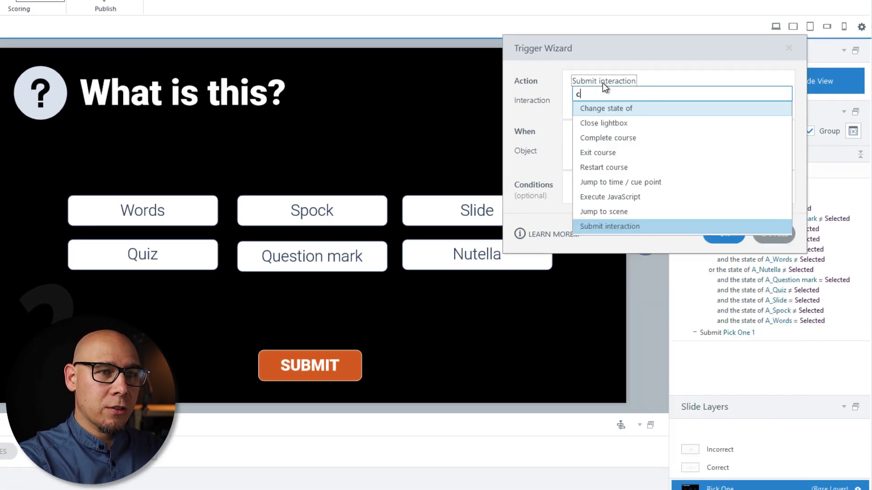
key(Return)
click(606, 97)
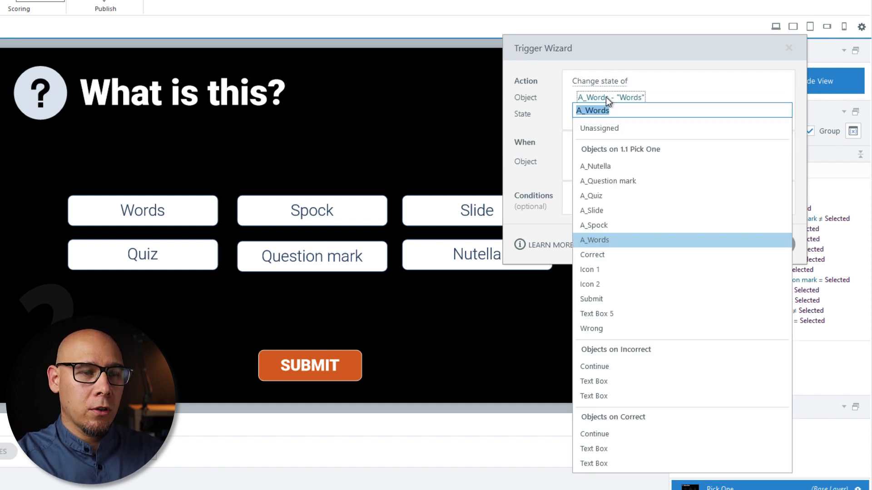
text(wro)
key(Return)
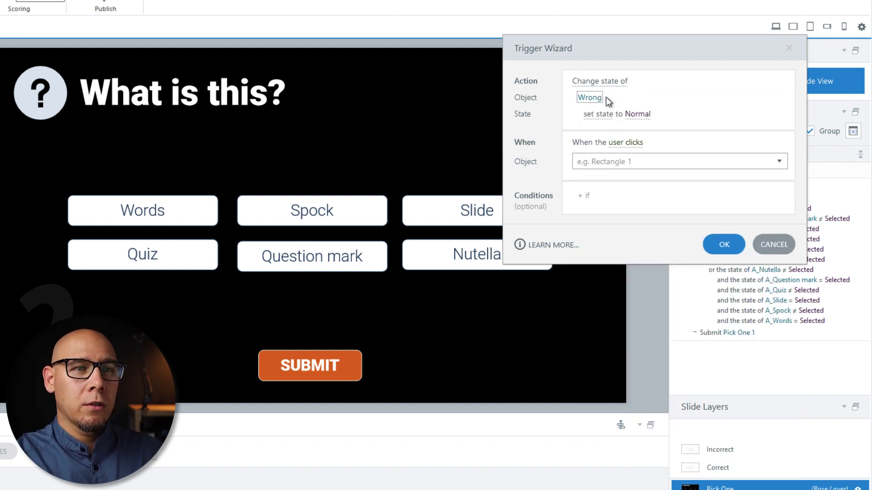
click(645, 117)
click(610, 232)
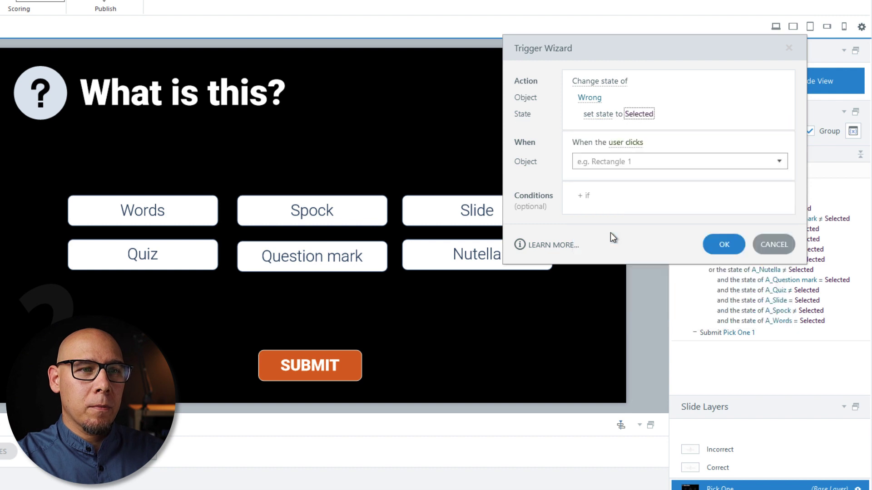
- Make the trigger fire on the state of A_Nutella, A_Question mark, A_Quiz, A_Slide, A_Spock and A_Words being Selected
click(622, 143)
text(sta)
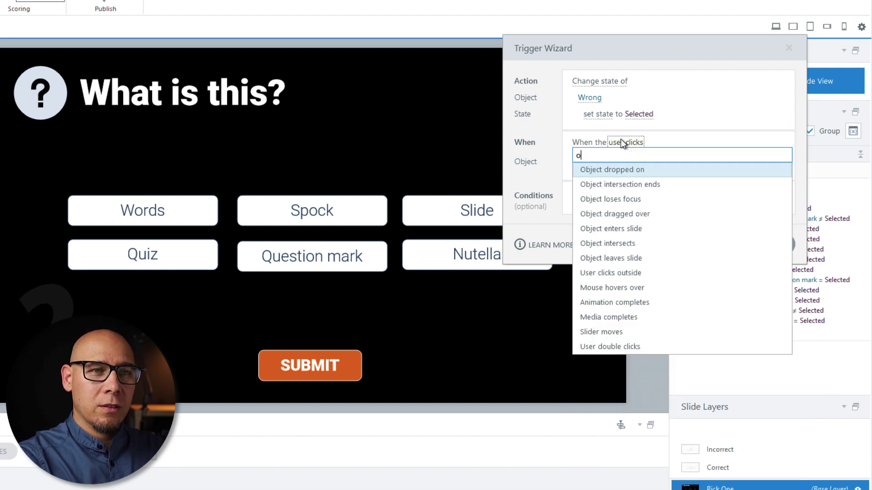
key(Return)
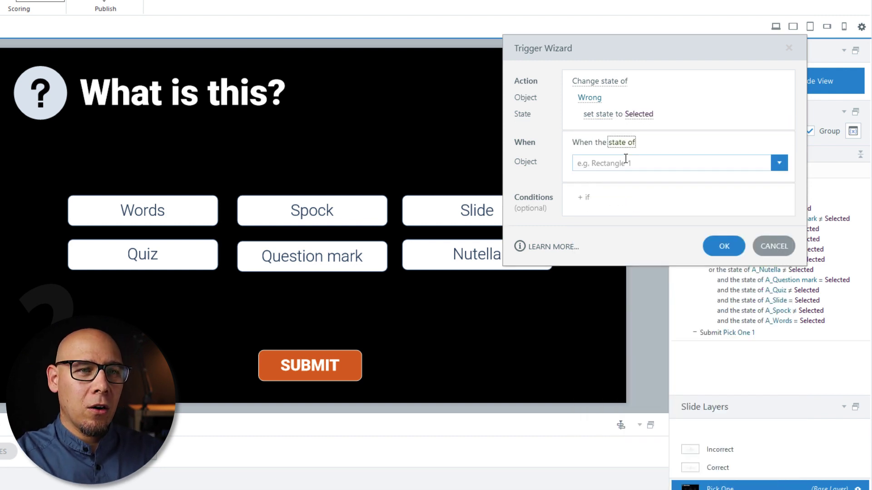
click(629, 163)
click(585, 200)
click(584, 216)
click(585, 230)
click(585, 245)
click(584, 260)
click(584, 274)
click(510, 186)
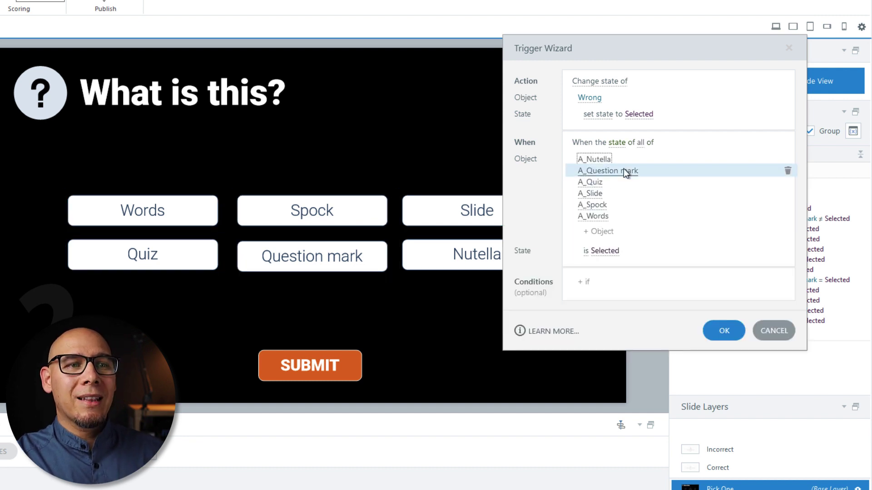
- Require at least one of the six answers instead of all, and save the trigger
click(641, 142)
click(620, 187)
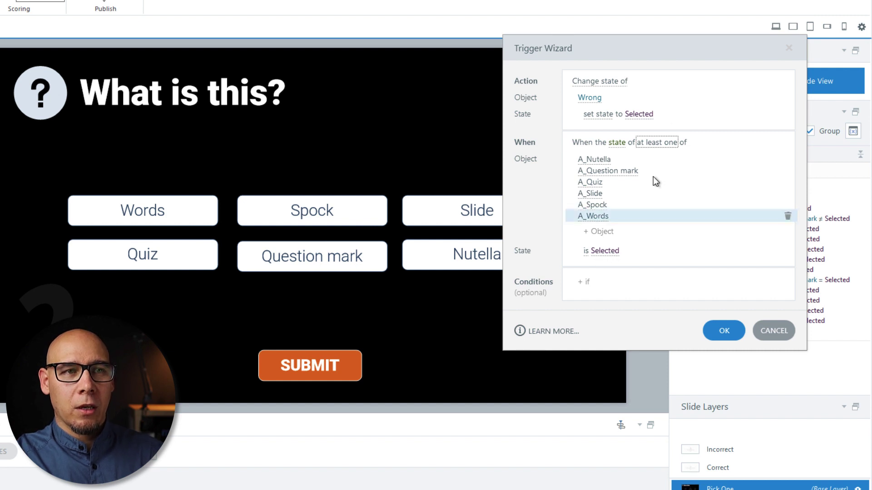
drag(667, 59, 504, 67)
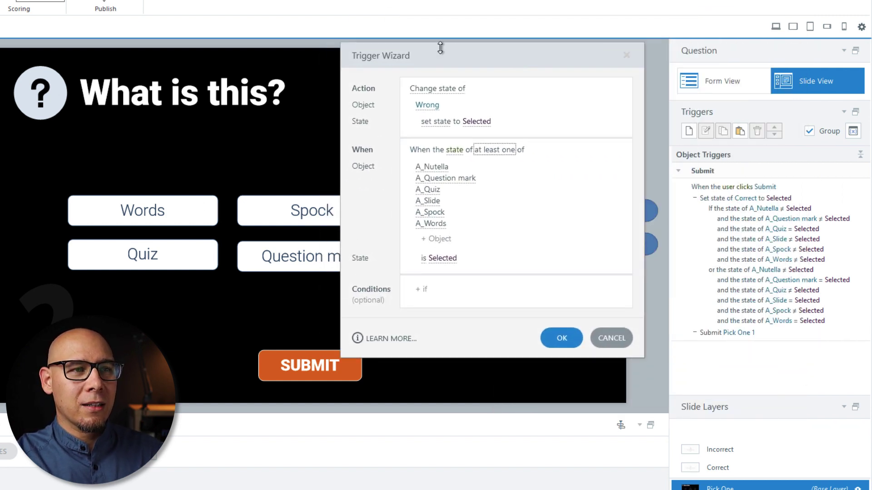
drag(440, 54, 349, 40)
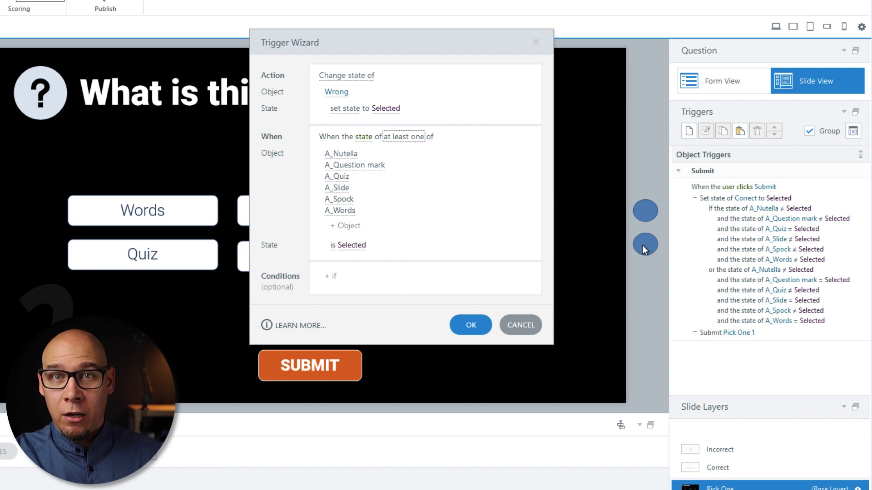
click(470, 326)
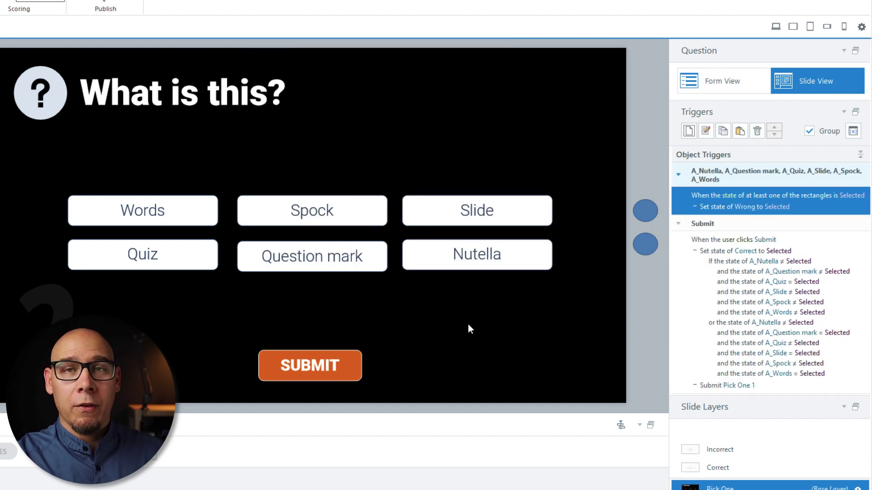
- Duplicate the Wrong oval's trigger and make the copy fire when all of the six answers are not Selected
click(723, 130)
click(740, 131)
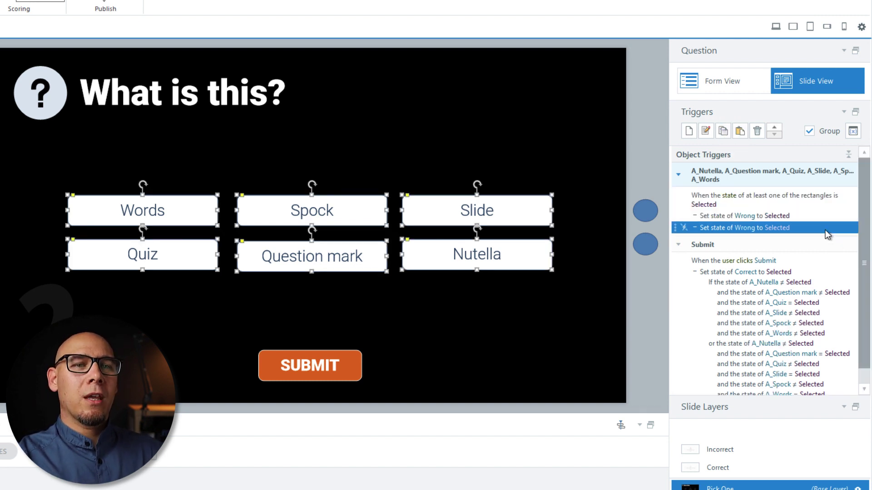
double_click(825, 228)
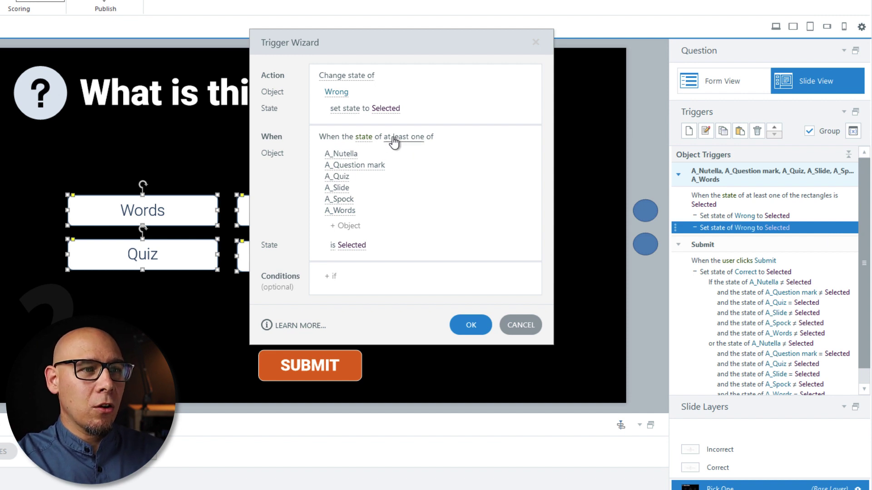
click(414, 144)
click(379, 164)
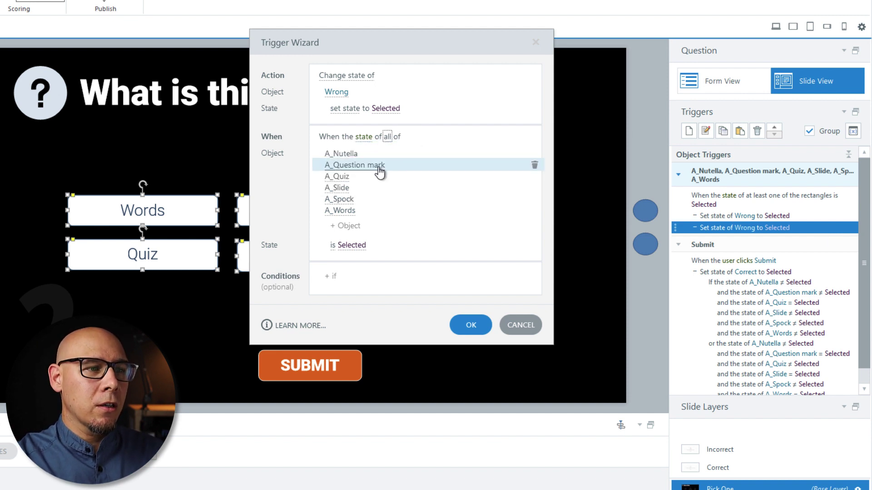
click(334, 246)
click(342, 289)
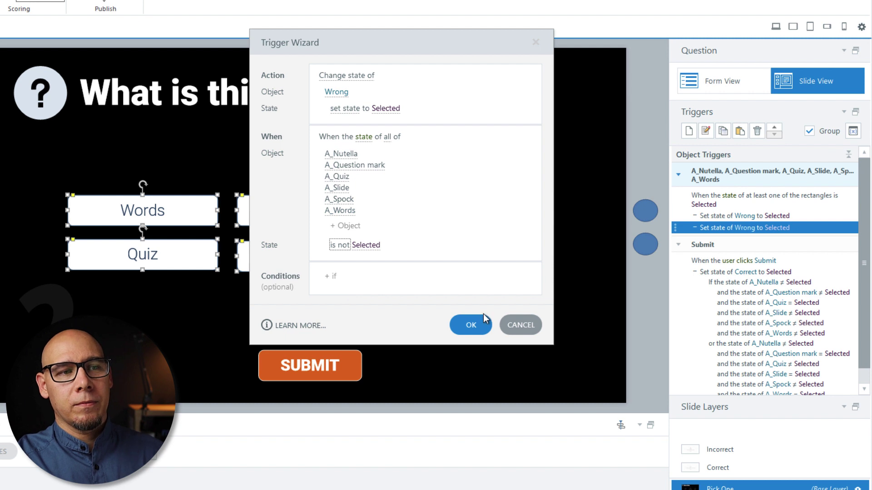
click(474, 324)
- Move the Correct and Wrong ovals together from outside the slide onto it, beside the answer buttons
drag(624, 273, 680, 183)
drag(652, 215, 594, 208)
- Preview the slide and select several answer buttons one after another to test when the Wrong oval changes state
key(F12)
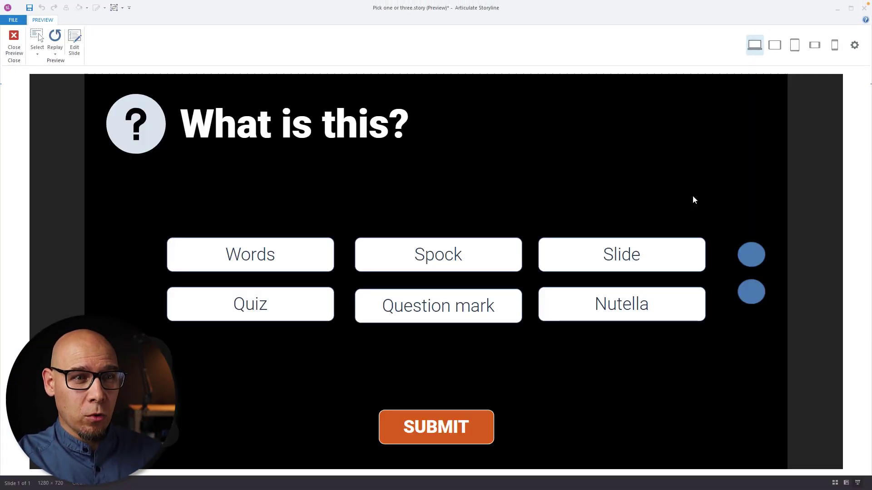
click(647, 265)
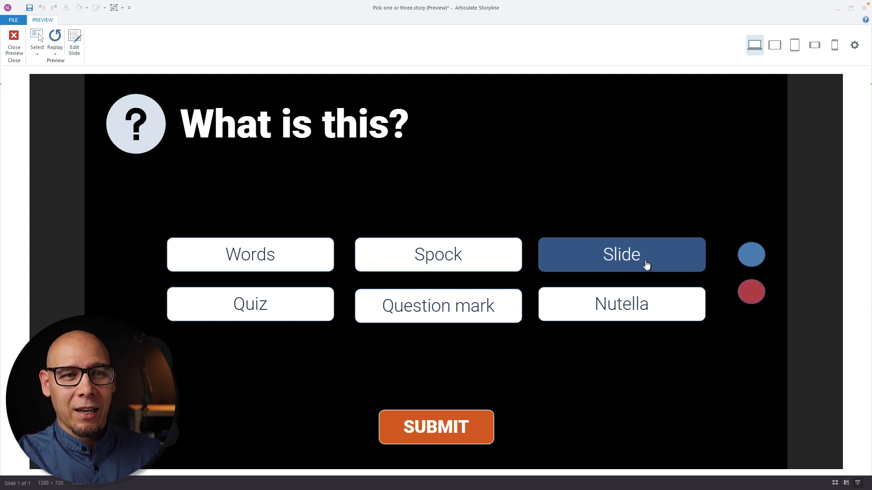
click(611, 311)
click(479, 310)
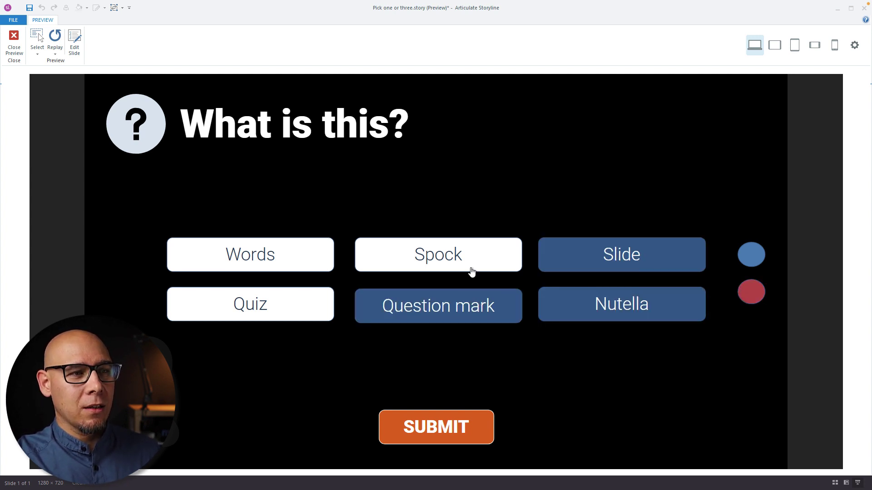
click(472, 268)
click(324, 265)
click(301, 311)
click(273, 265)
click(309, 310)
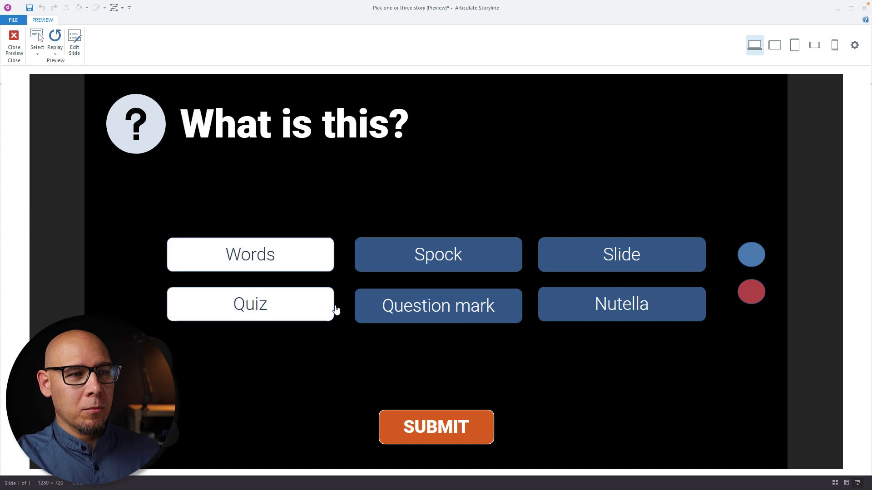
- Deselect all answers in the preview, test Slide and Nutella on and off again, and return to editing the slide
click(408, 310)
click(440, 269)
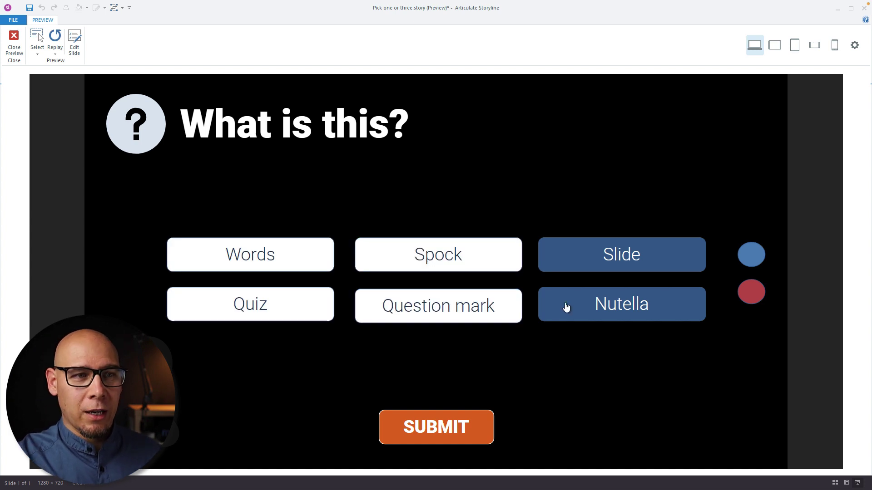
click(566, 307)
click(610, 271)
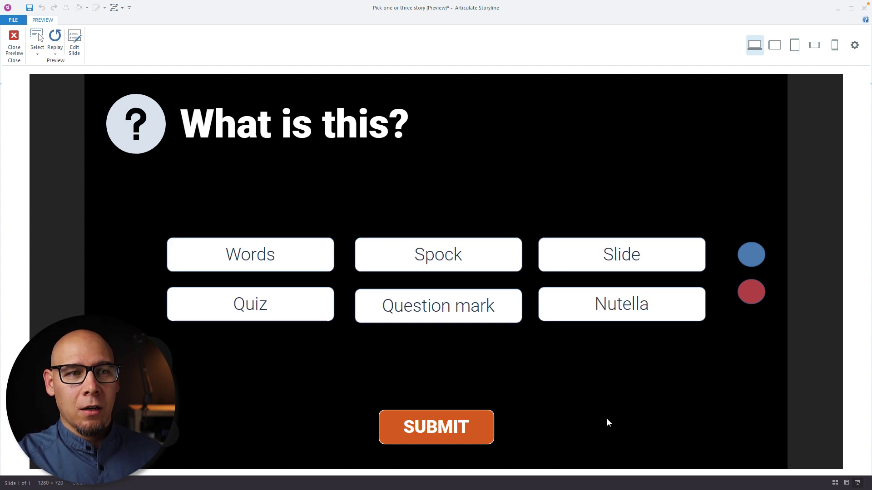
click(622, 313)
click(616, 262)
click(614, 295)
click(612, 262)
click(591, 305)
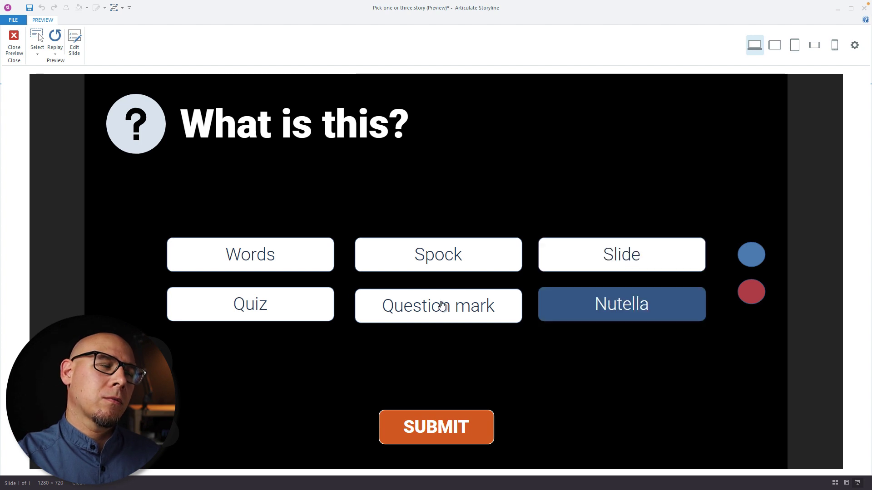
click(443, 307)
click(14, 41)
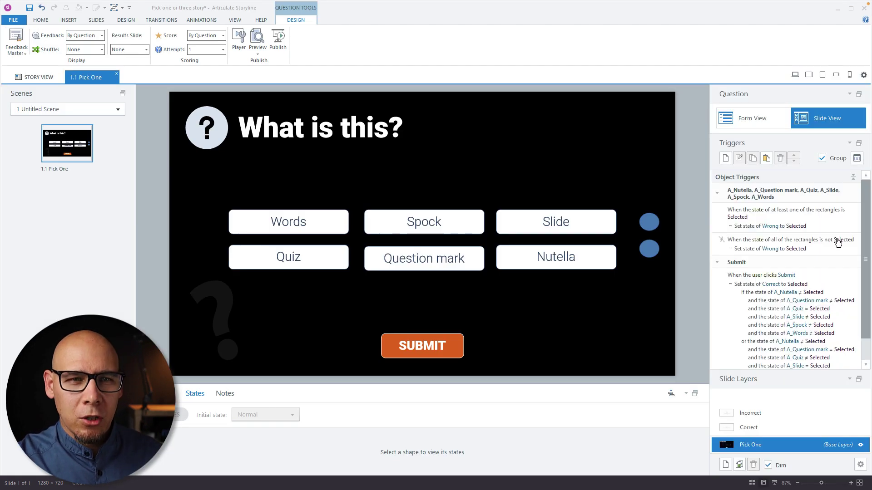
- Change the trigger for all six answers being not Selected so that it sets the Wrong oval's state to Normal
double_click(823, 249)
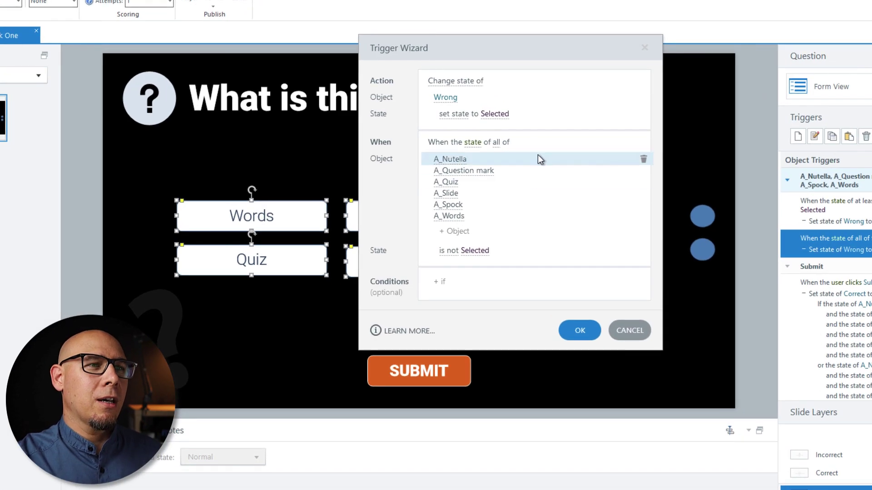
click(488, 120)
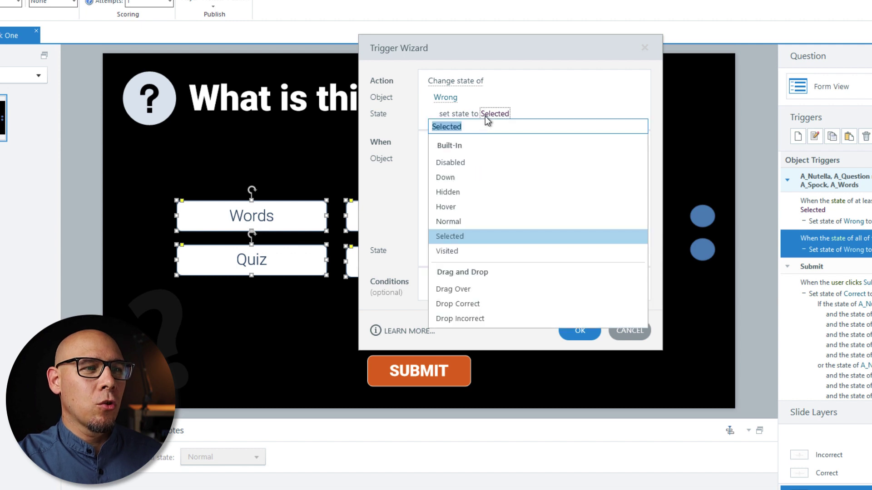
click(453, 223)
click(572, 327)
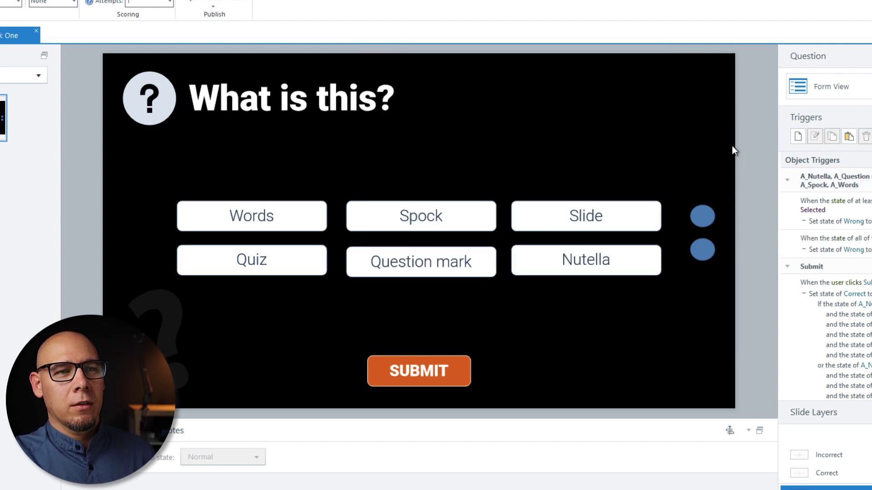
- Preview the slide again and switch the Slide, Nutella and Spock answers on and off to test the Wrong oval's reset
key(ctrl+F12)
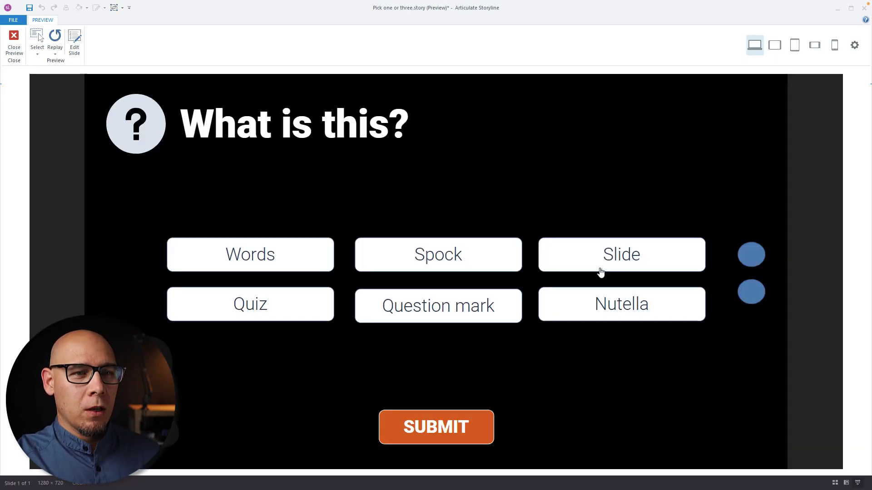
click(607, 263)
click(608, 263)
click(600, 302)
click(600, 302)
click(586, 249)
click(474, 266)
click(608, 294)
click(607, 294)
click(609, 267)
click(463, 255)
click(544, 263)
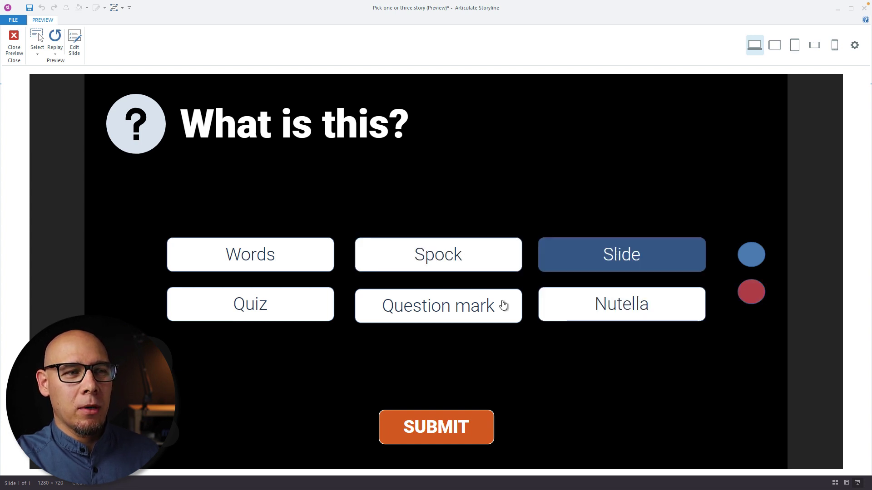
- Test further combinations of Question mark, Spock, Slide and Nutella, and finish with every answer deselected
click(519, 295)
click(481, 261)
click(543, 266)
click(570, 290)
click(570, 267)
click(482, 265)
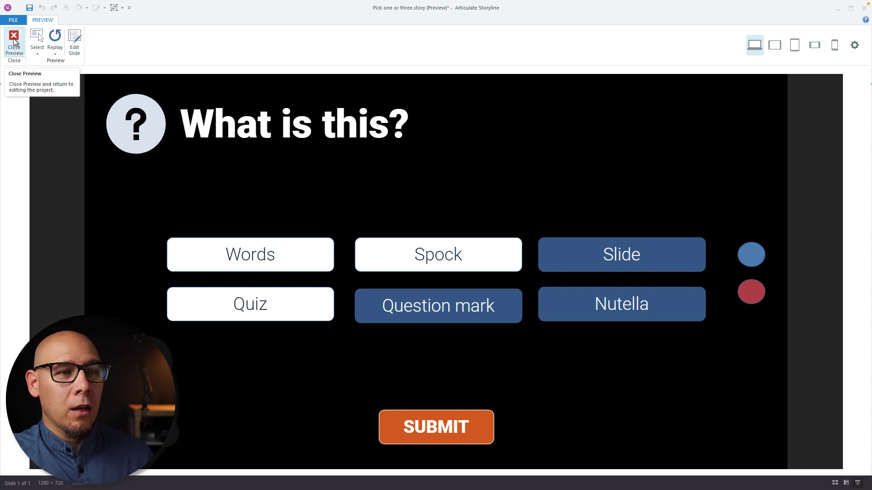
click(469, 299)
click(546, 304)
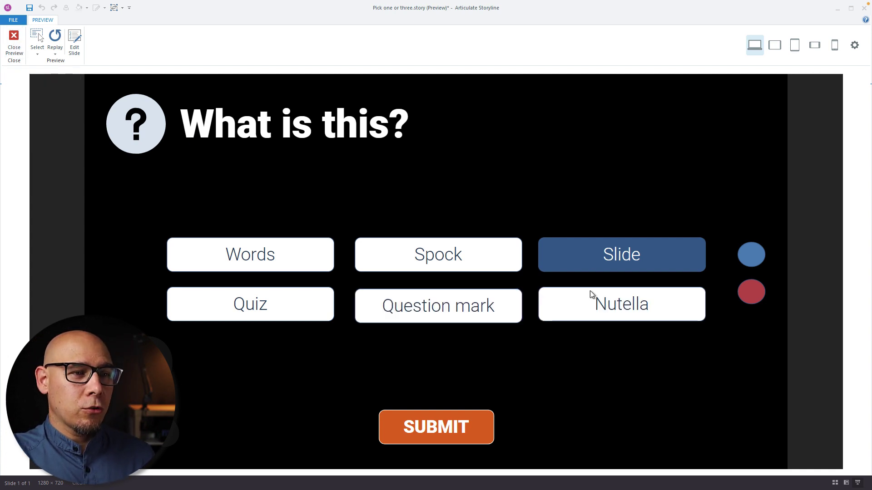
click(545, 263)
- Submit the question without any answer, dismiss the message, and submit it with only Spock selected
click(438, 429)
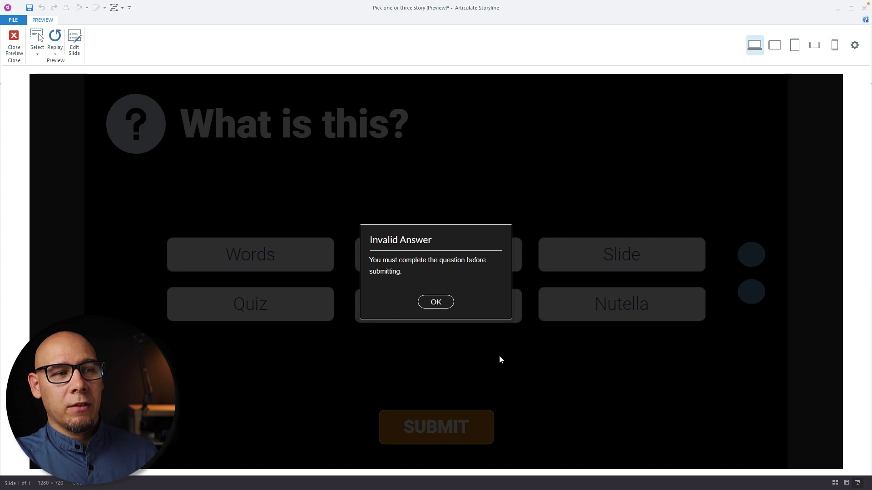
click(442, 304)
click(476, 269)
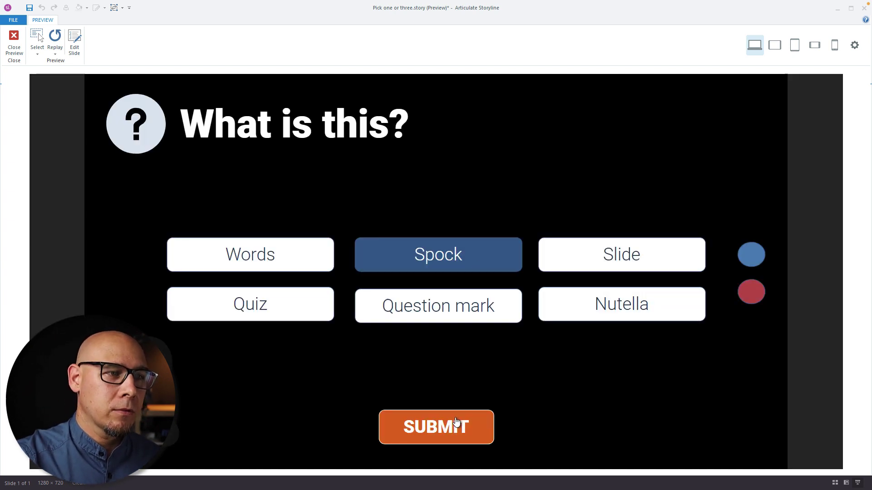
click(436, 426)
click(450, 346)
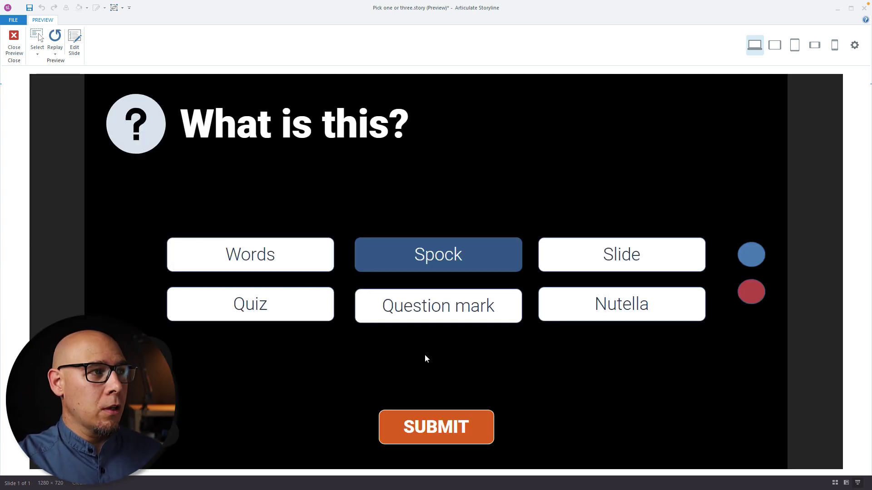
- Replay the slide, switch Spock, Question mark and Nutella on and off, and submit with only Quiz selected
click(58, 53)
click(72, 81)
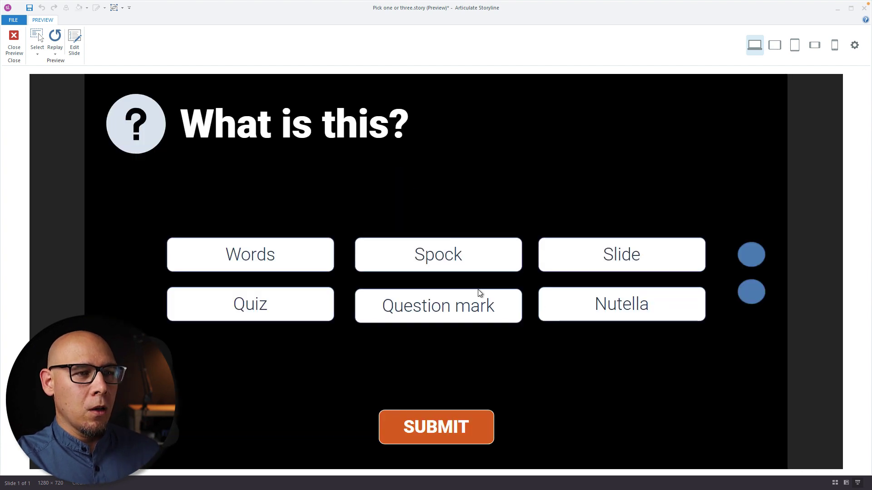
click(474, 310)
click(474, 310)
click(611, 299)
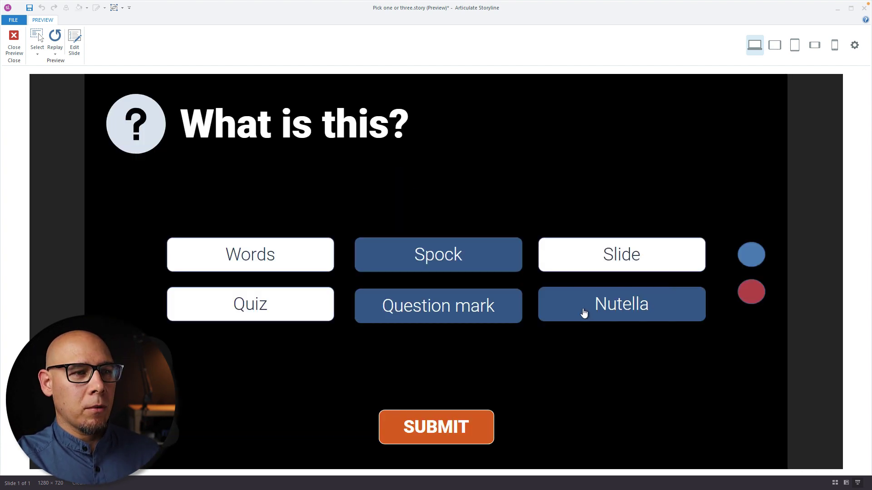
click(584, 312)
click(451, 255)
click(454, 306)
click(262, 303)
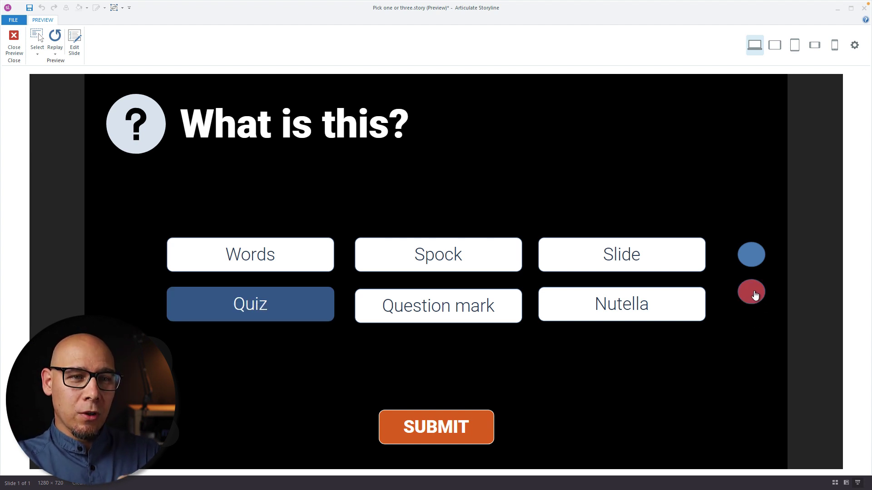
click(438, 432)
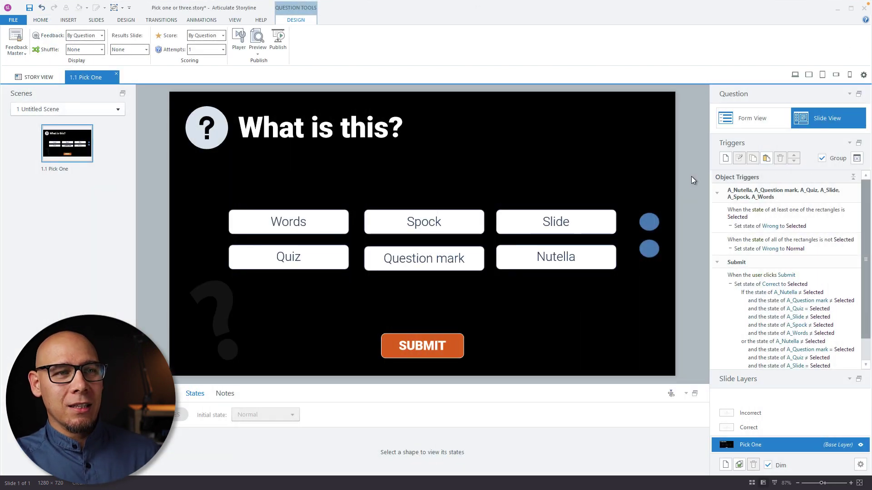
- Move the Correct and Wrong ovals together off the slide into the area beside it
drag(691, 177, 636, 271)
drag(649, 221, 691, 223)
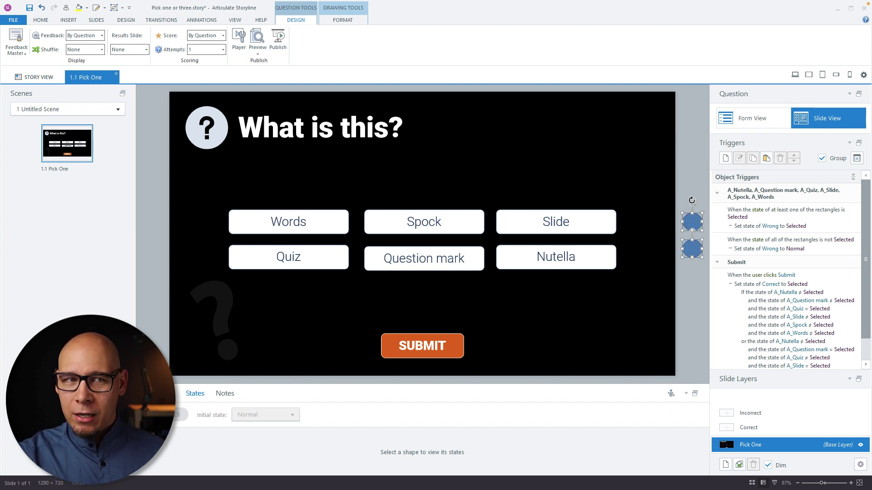